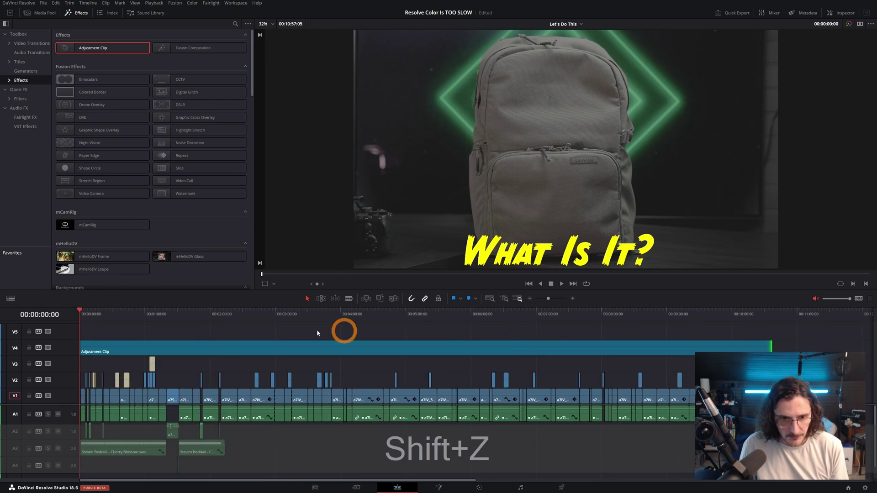
Select the adjustment clip on V4 with the playhead at 00:02:25:13 and open it on the Color page.
left_click_drag(201, 314, 238, 315)
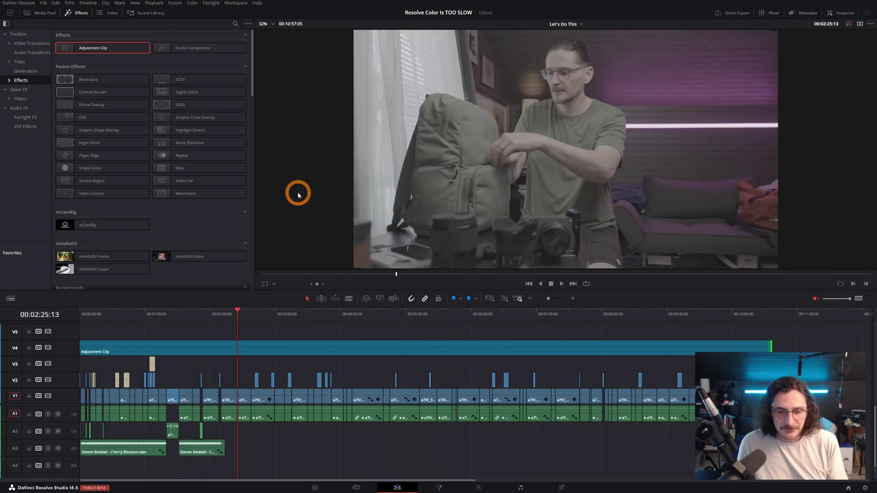
left_click(254, 351)
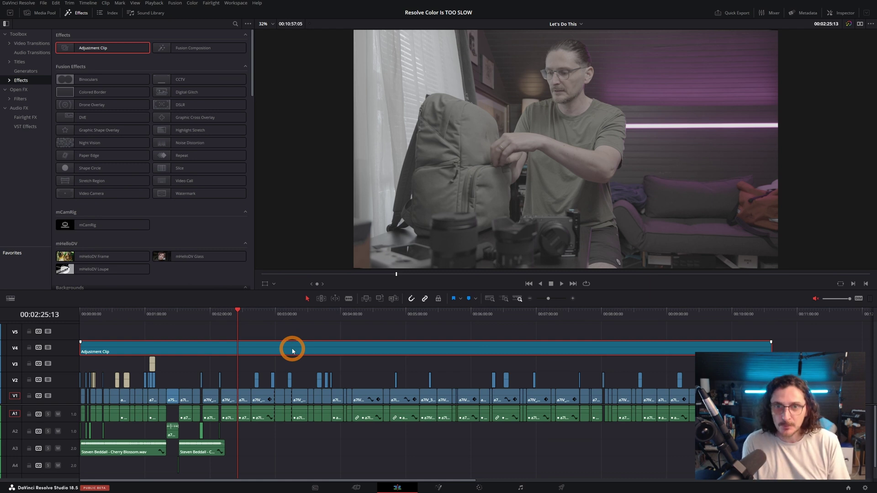
key("shift+6")
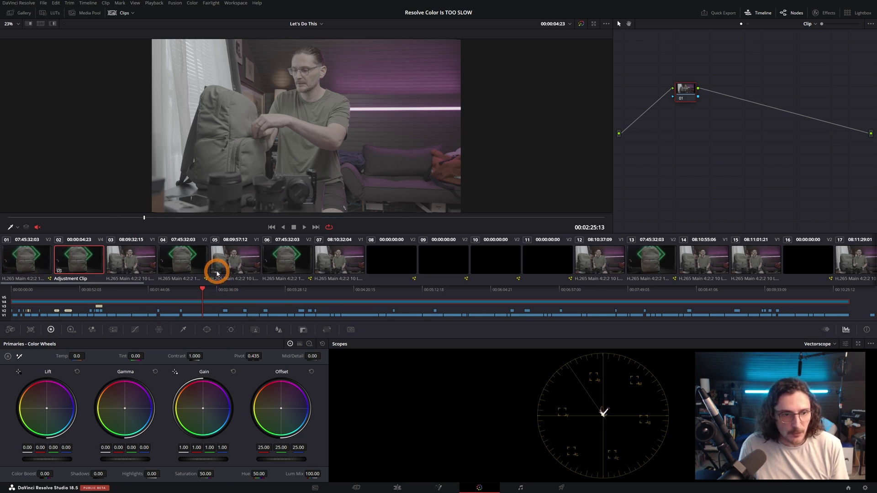
Browse the timeline's clip thumbnails on the Color page and hide the thumbnail strip.
scroll(137, 255, "down", 3)
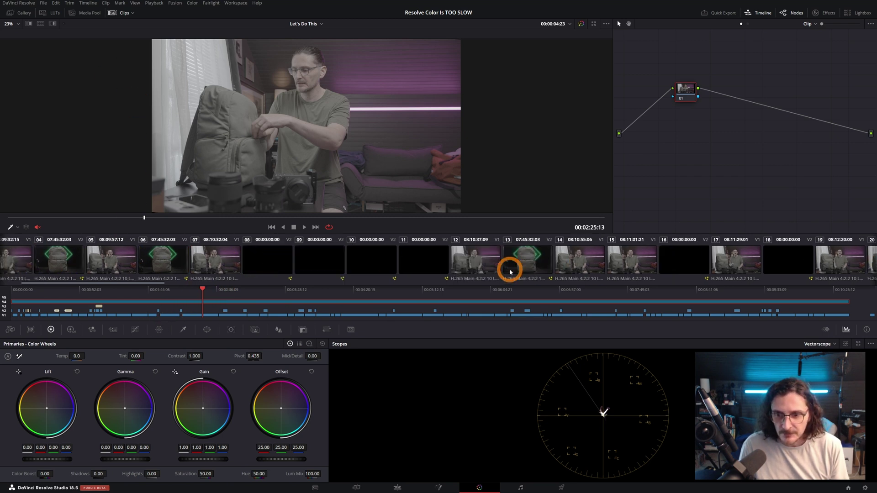
scroll(521, 273, "down", 5)
scroll(681, 256, "down", 8)
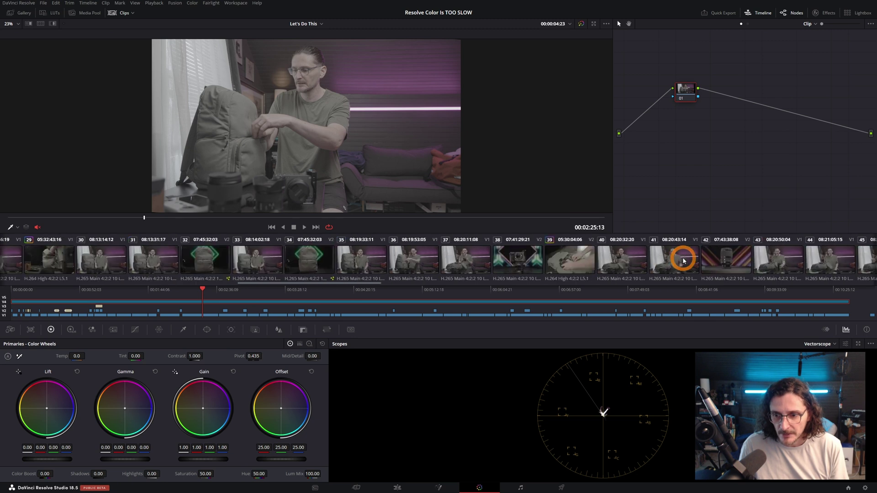
scroll(684, 261, "down", 1)
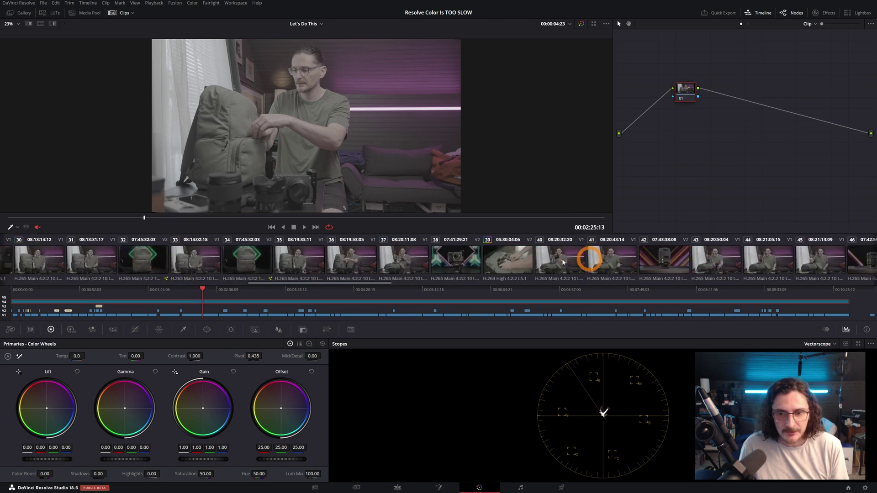
scroll(117, 259, "up", 12)
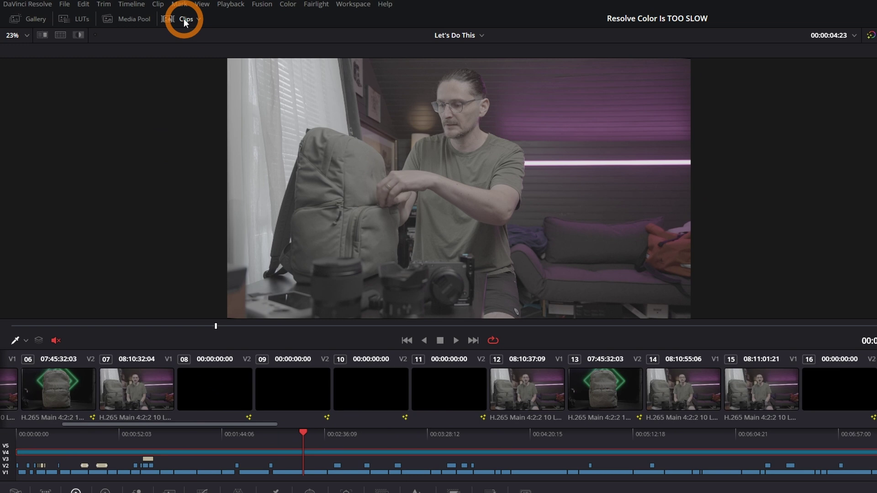
left_click(152, 16)
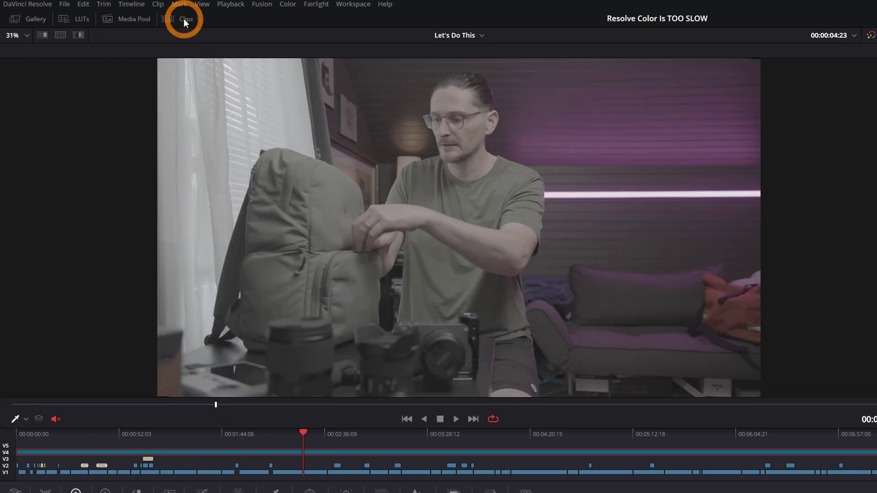
left_click(184, 18)
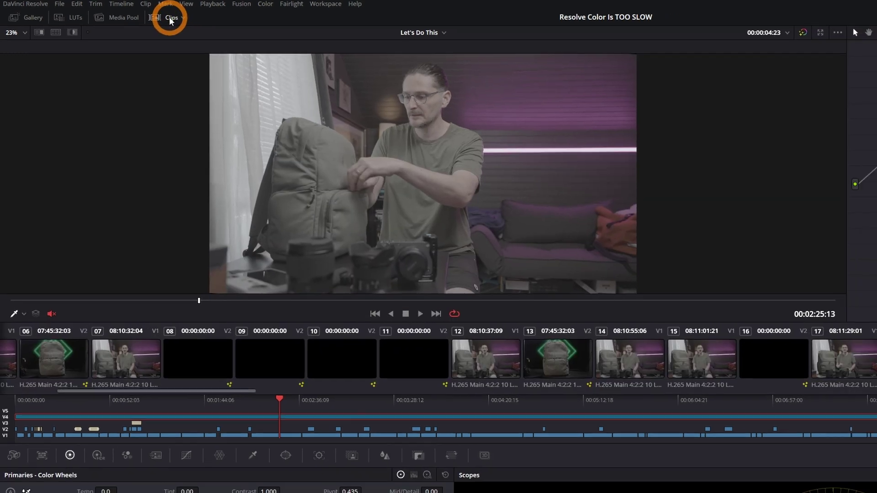
left_click(184, 18)
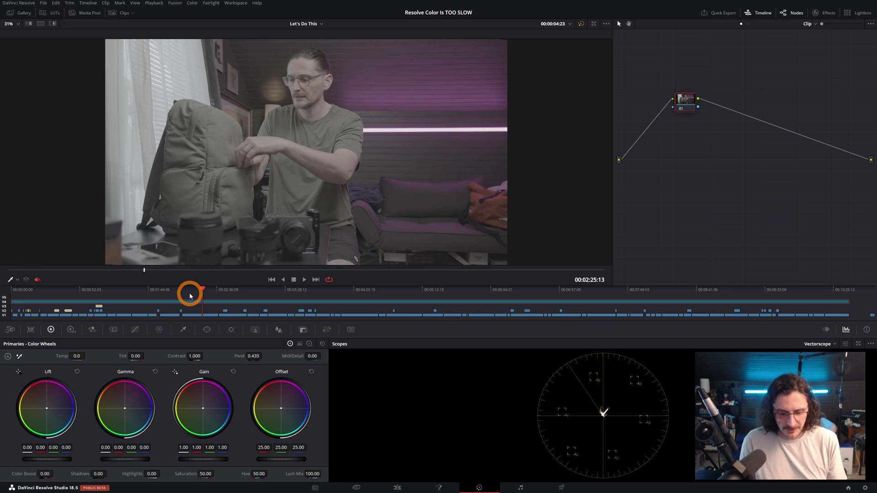
Return to the Edit page, move the playhead to 00:03:08:20 and reopen the adjustment clip on the Color page.
key("shift+4")
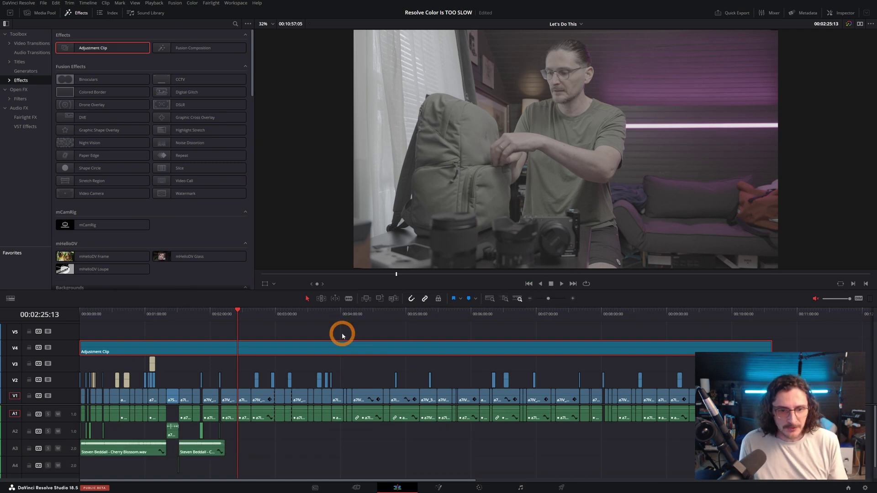
left_click_drag(272, 315, 284, 325)
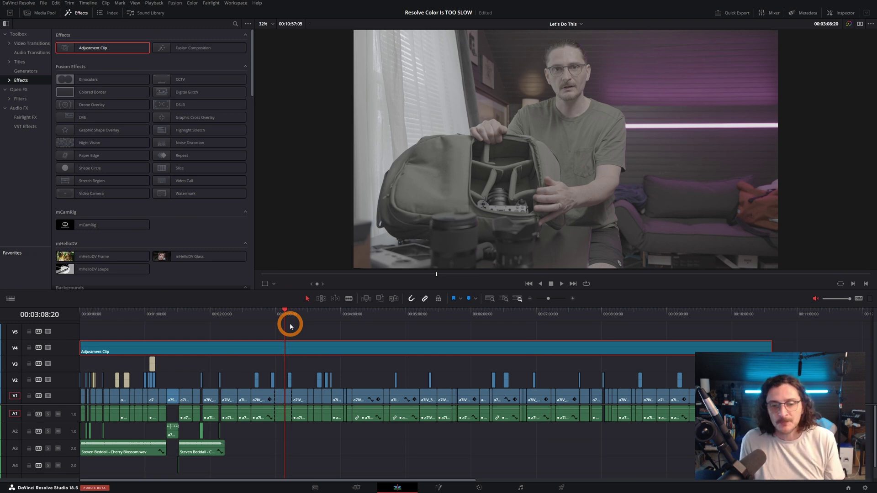
key("shift+6")
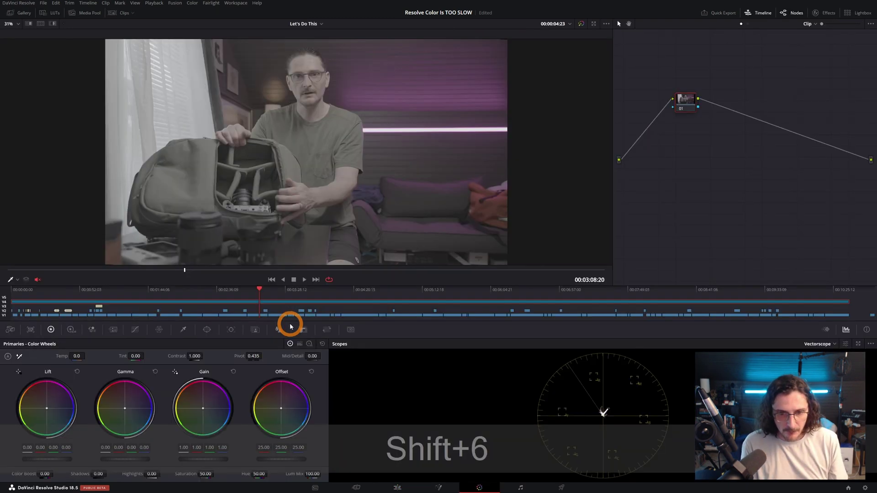
Toggle the mini timeline off and on, and scrub along it to review shots across the edit with the adjustment clip selected.
left_click(758, 12)
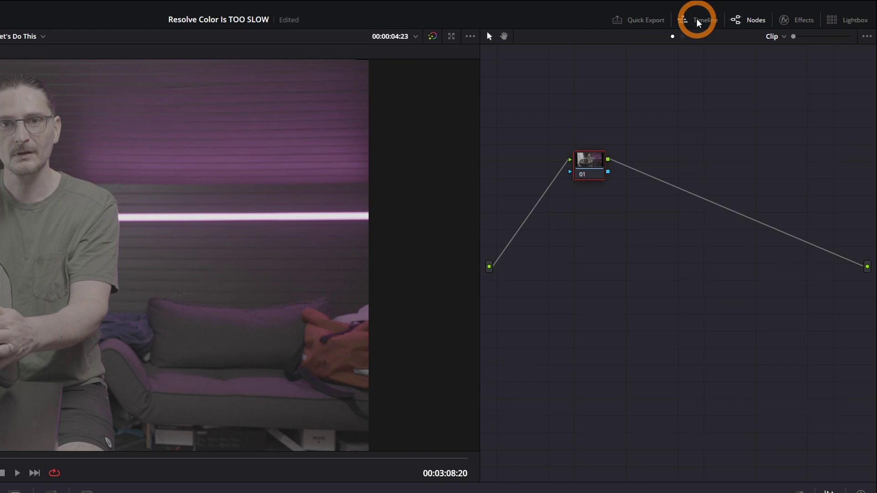
left_click(698, 22)
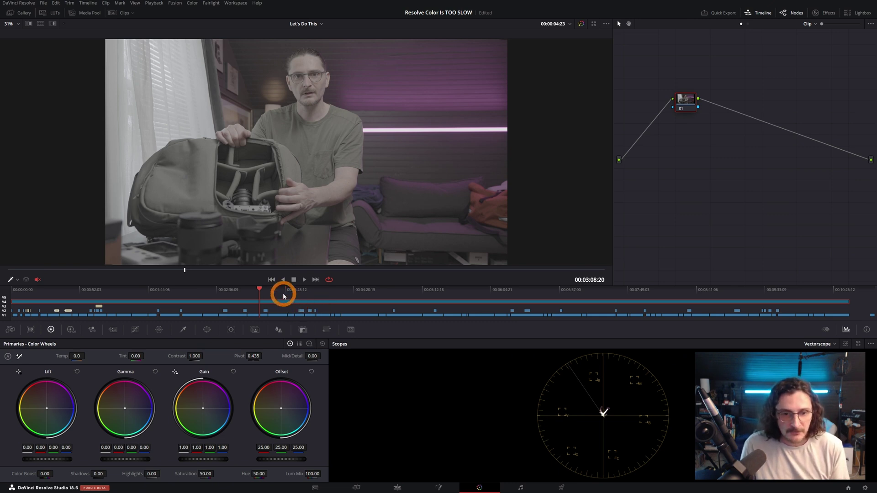
left_click(324, 298)
left_click(352, 298)
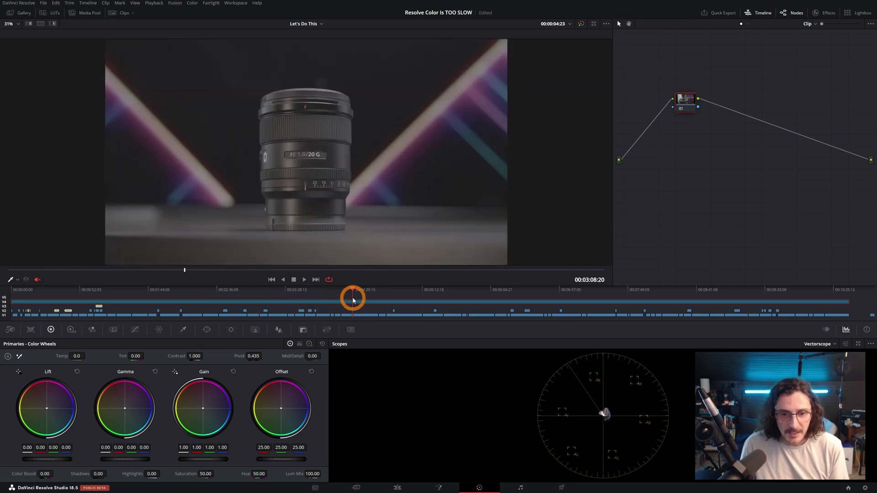
left_click(342, 302)
left_click(353, 296)
left_click(321, 294)
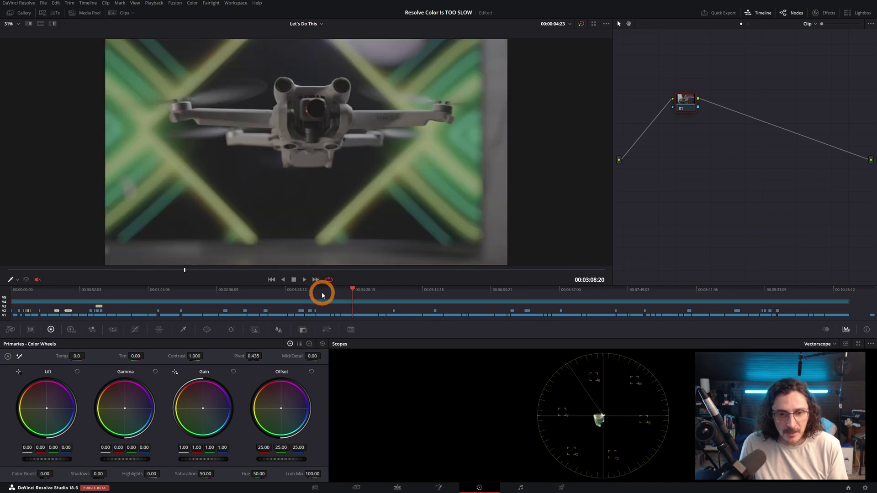
left_click(358, 291)
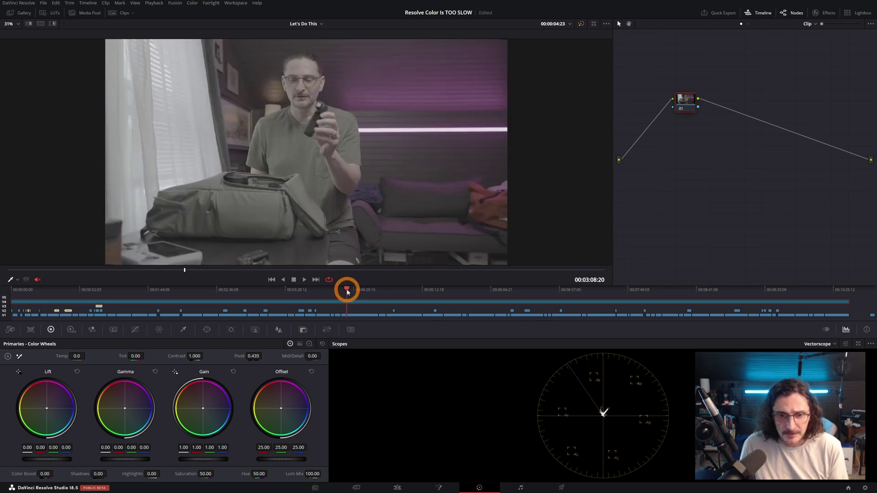
left_click(355, 299)
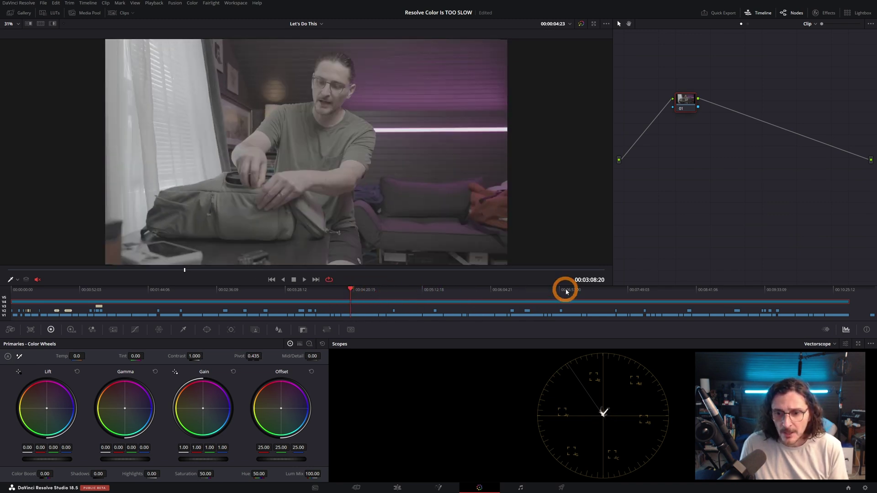
left_click(673, 295)
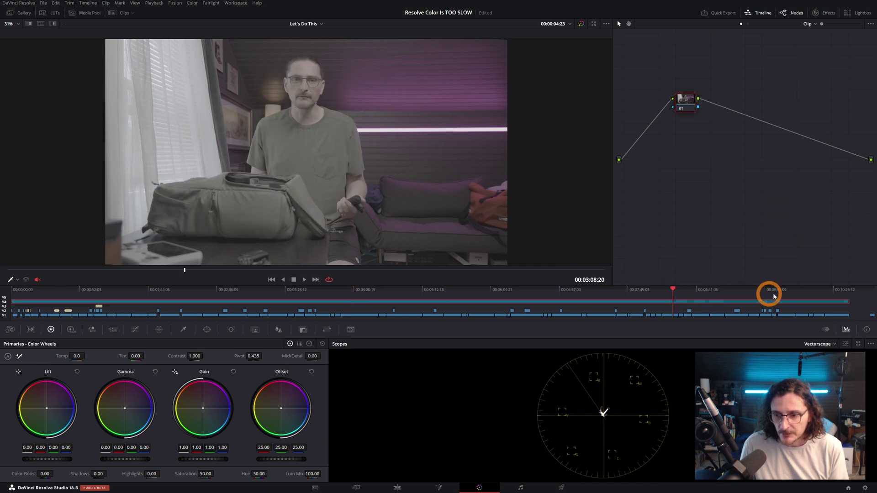
left_click(806, 294)
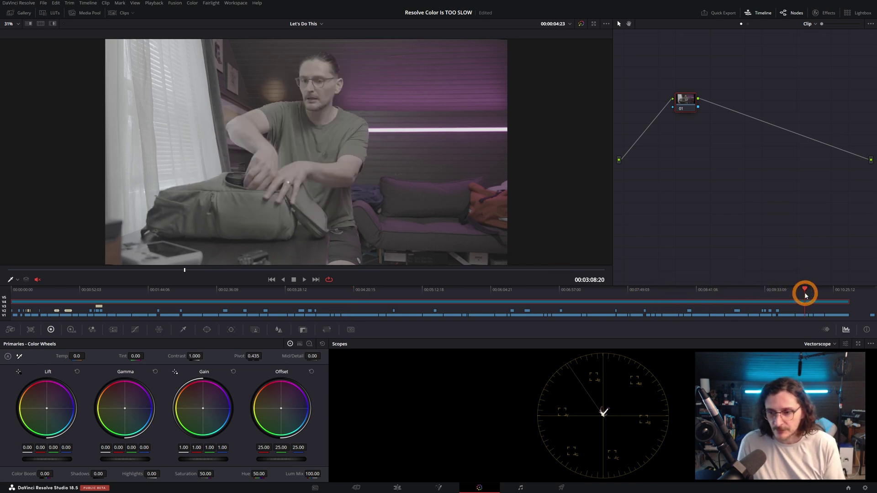
left_click_drag(793, 319, 85, 305)
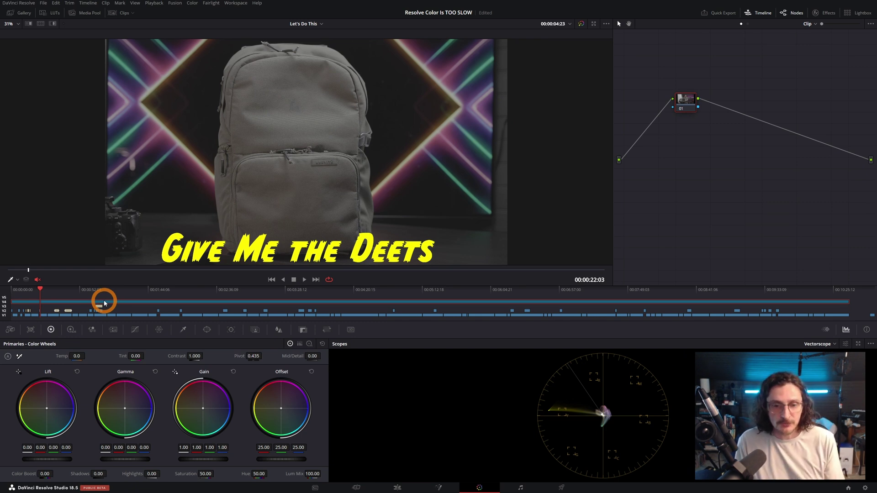
Nudge the adjustment clip's node in the node graph, and select the V1 clip starting at 00:04:10:20, scrubbing to 00:04:17:17.
mouse_move(688, 107)
left_mouse_down()
mouse_move(711, 118)
mouse_move(684, 120)
left_mouse_up()
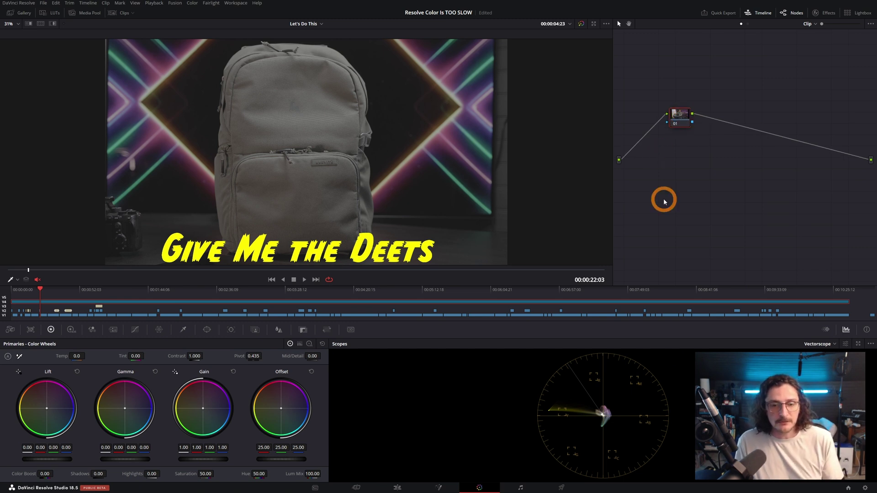
left_click(360, 315)
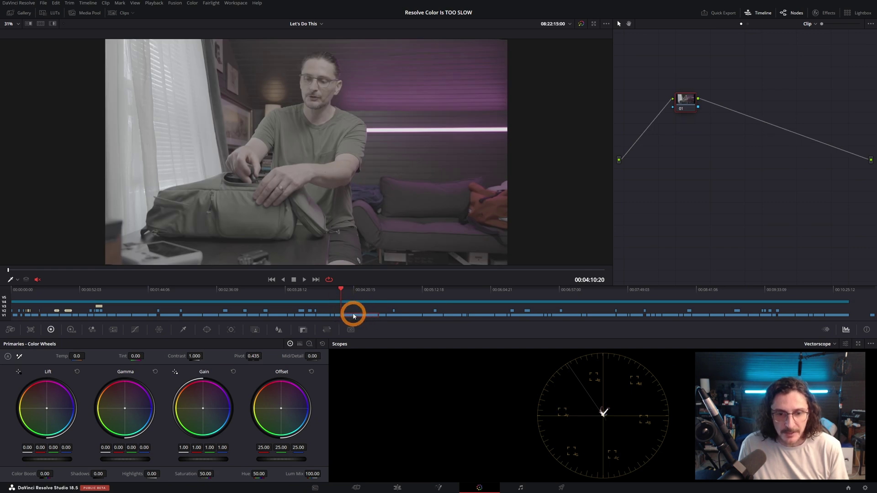
left_click_drag(344, 296, 350, 296)
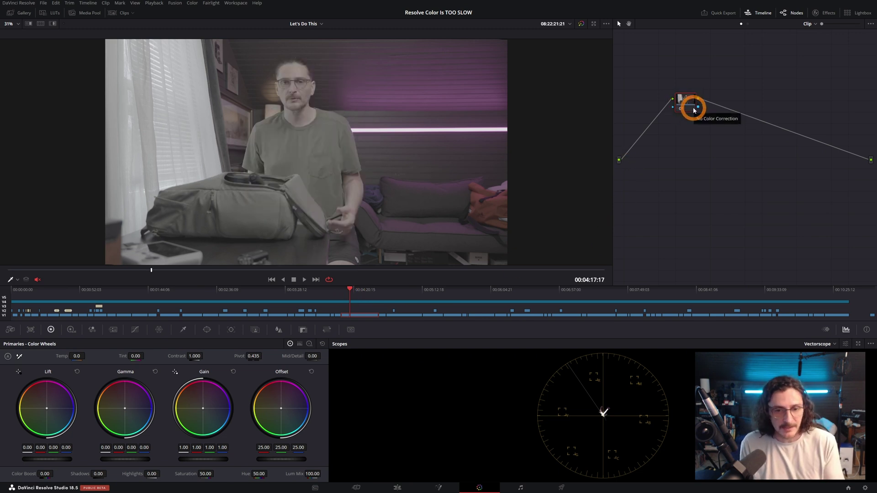
With the clip thumbnails shown, nudge the V4 adjustment clip's node and tint the clip blue with Offset values of 12.80, 26.91 and 38.18.
left_click(121, 13)
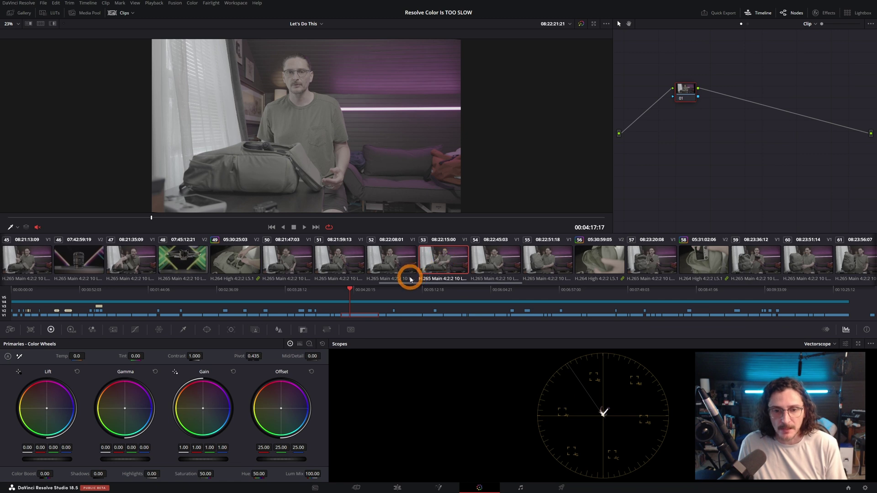
left_click(370, 303)
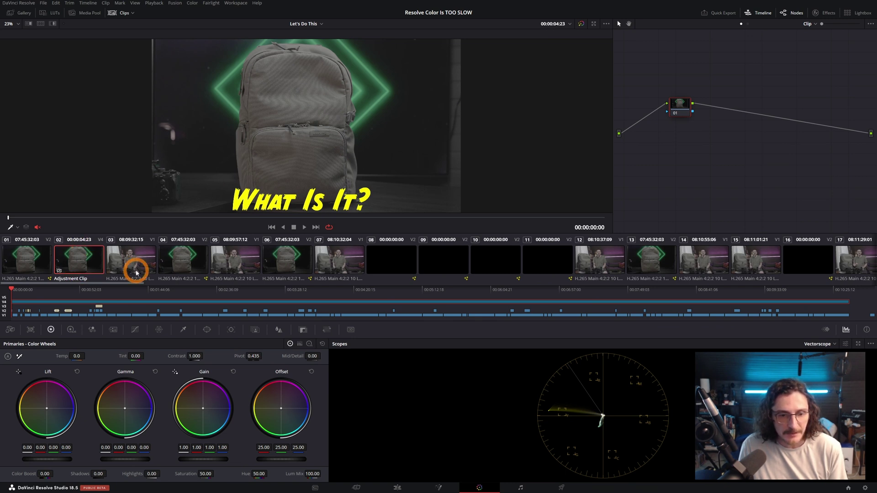
left_click_drag(677, 107, 666, 117)
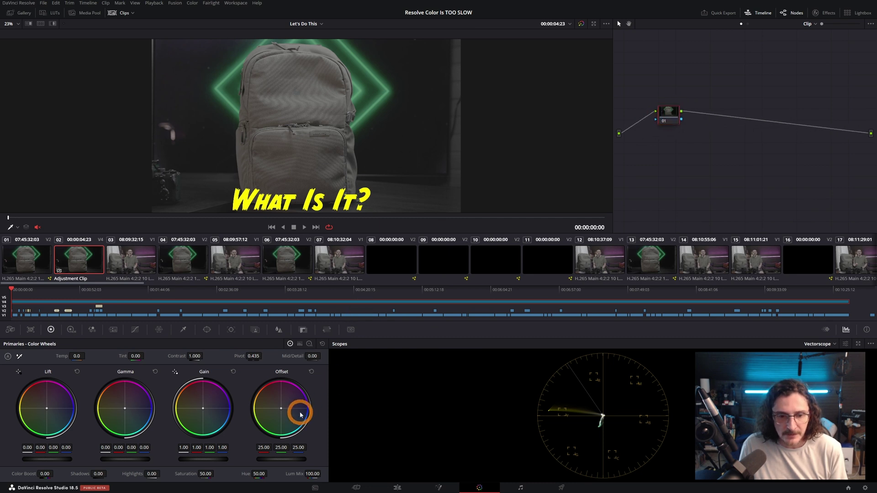
left_click_drag(282, 411, 338, 468)
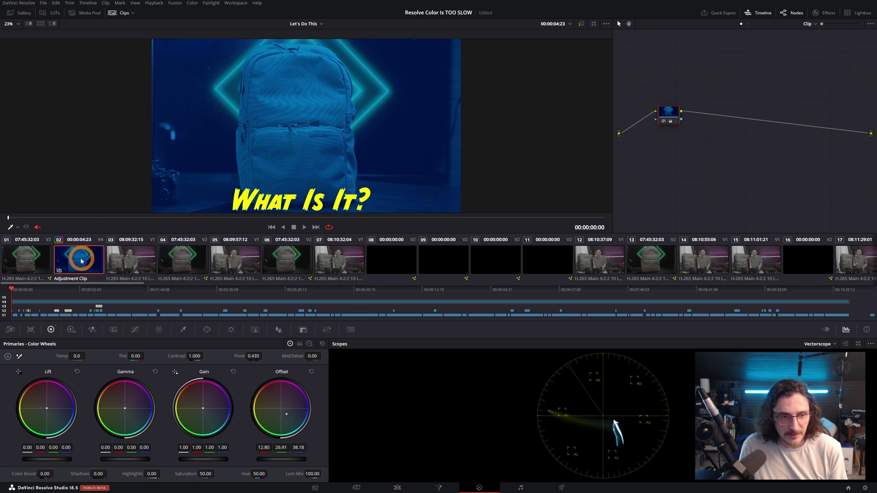
Check the blue tint on clips 01, 03, 04, 05 and 06 in turn, and reselect the V4 adjustment clip.
left_click(28, 264)
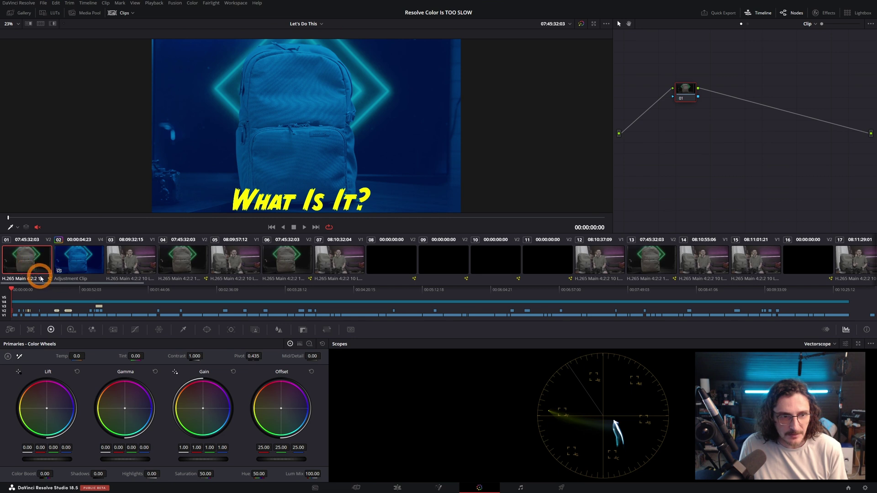
left_click(126, 264)
left_click(177, 264)
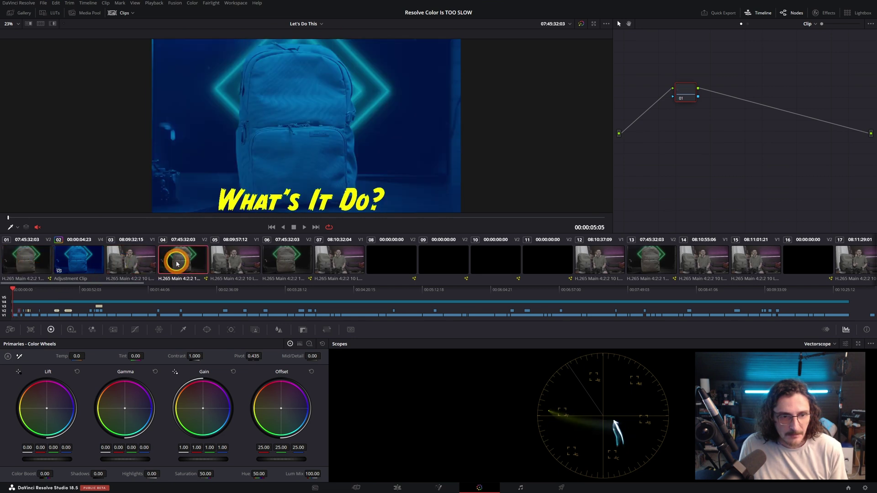
left_click(227, 264)
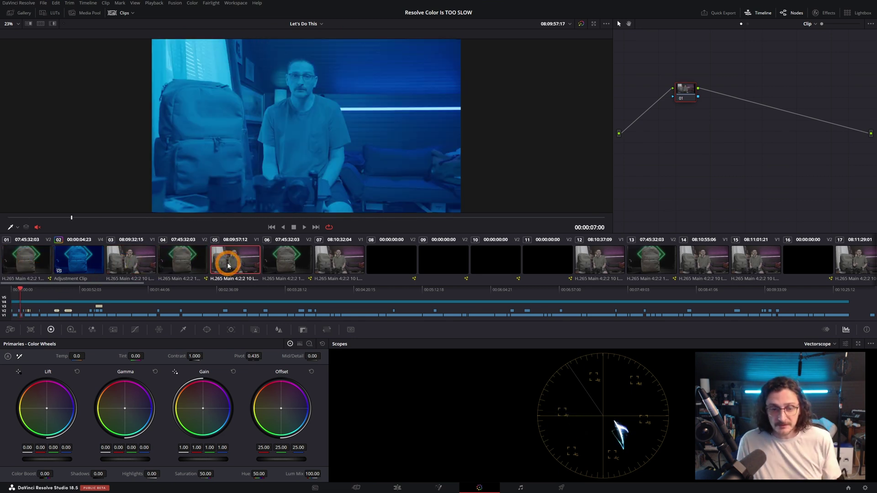
left_click(343, 260)
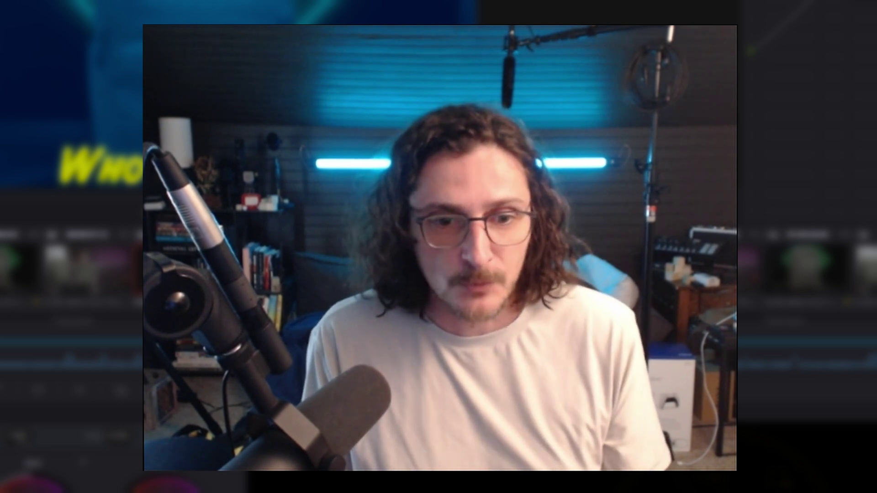
left_click(252, 306)
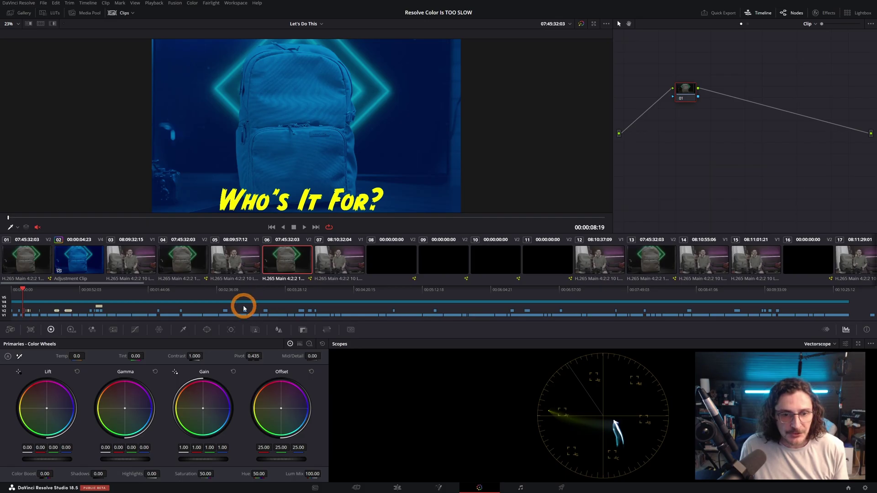
left_click(218, 310)
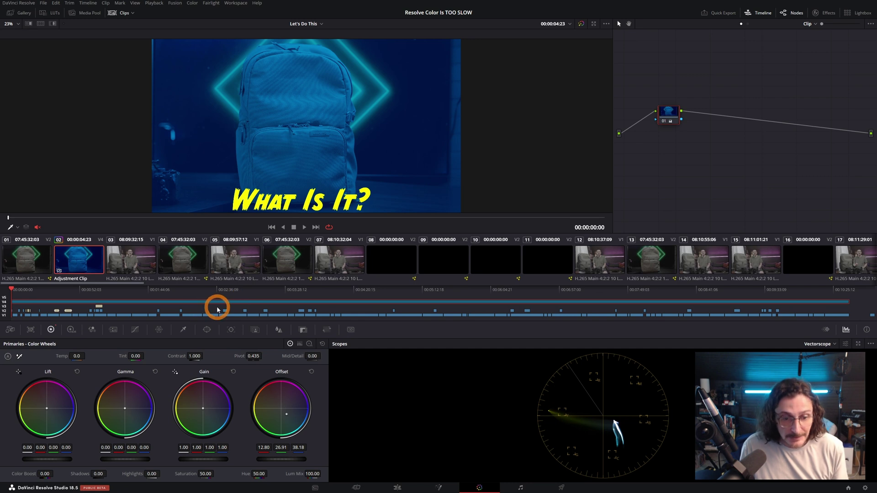
Tint only clip 13 red with Offset values of 42.59, 21.36 and 7.74, and compare it with neighbouring clips 12 and 14.
left_click(295, 303)
left_click(588, 259)
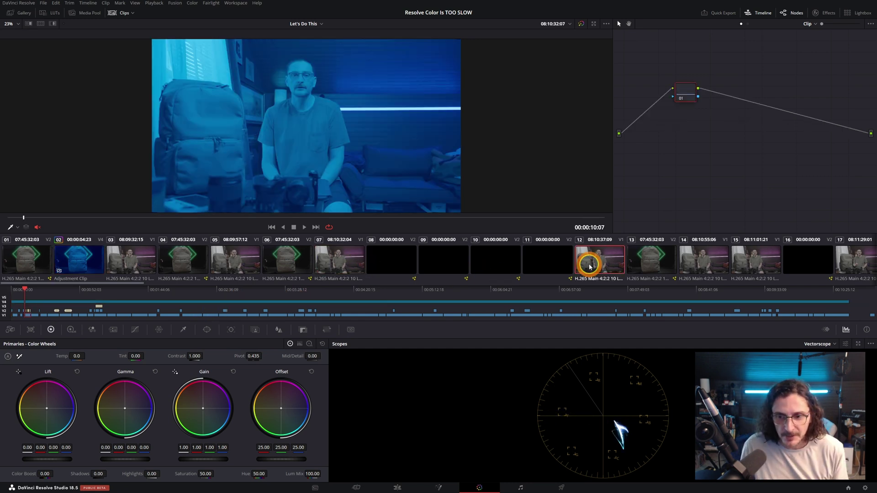
left_click(638, 263)
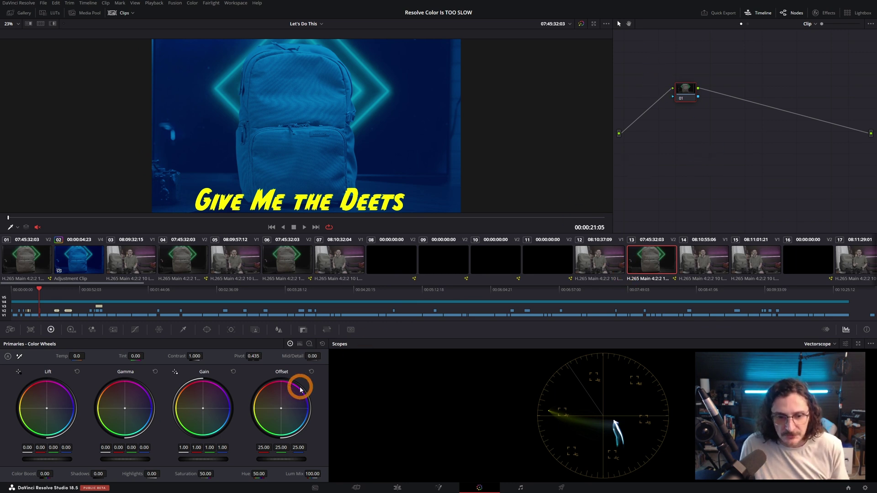
mouse_move(284, 413)
left_mouse_down()
mouse_move(234, 352)
mouse_move(274, 401)
left_mouse_up()
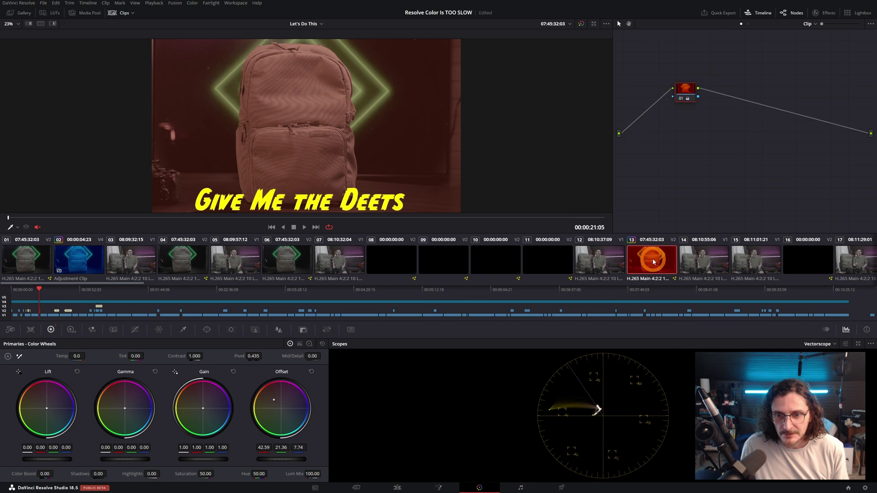
left_click(599, 258)
left_click(698, 259)
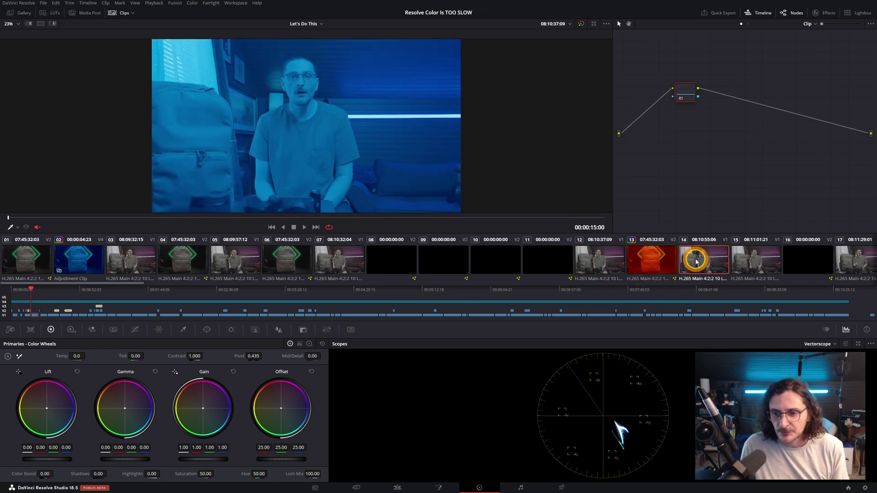
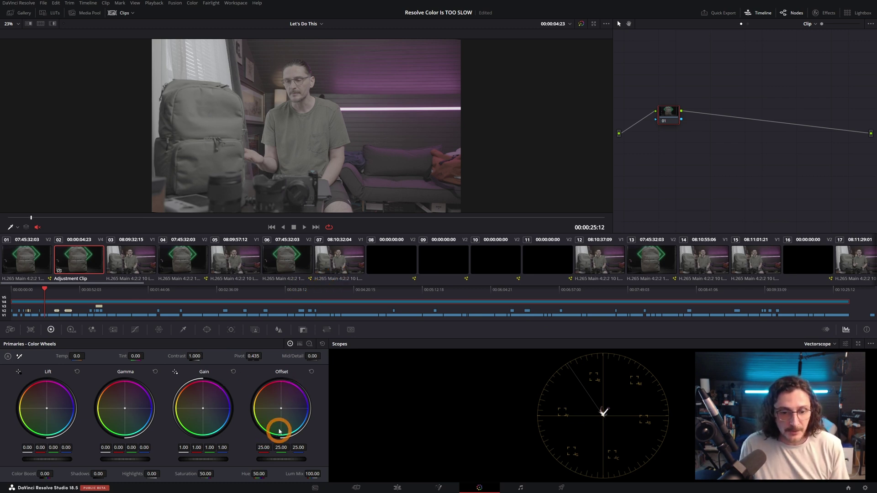
Bend the adjustment clip's custom curve into an S shape, raising the highlights and lowering the shadows.
left_click(141, 331)
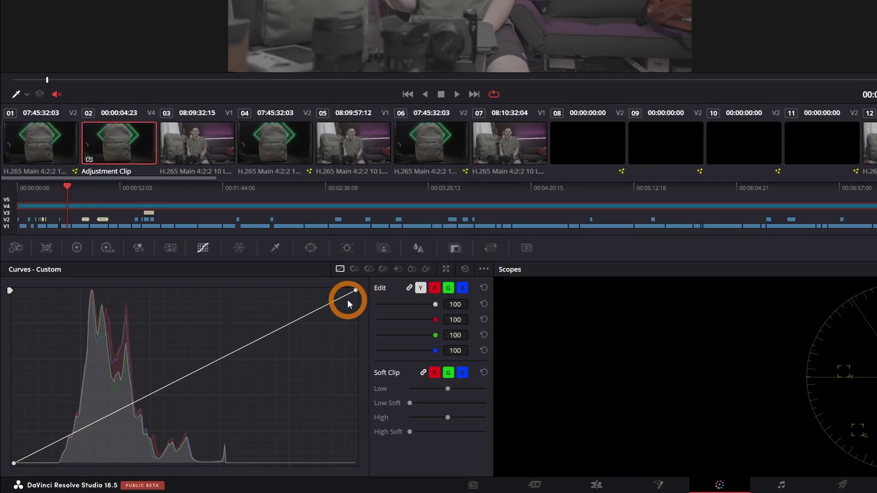
left_click_drag(283, 327, 226, 292)
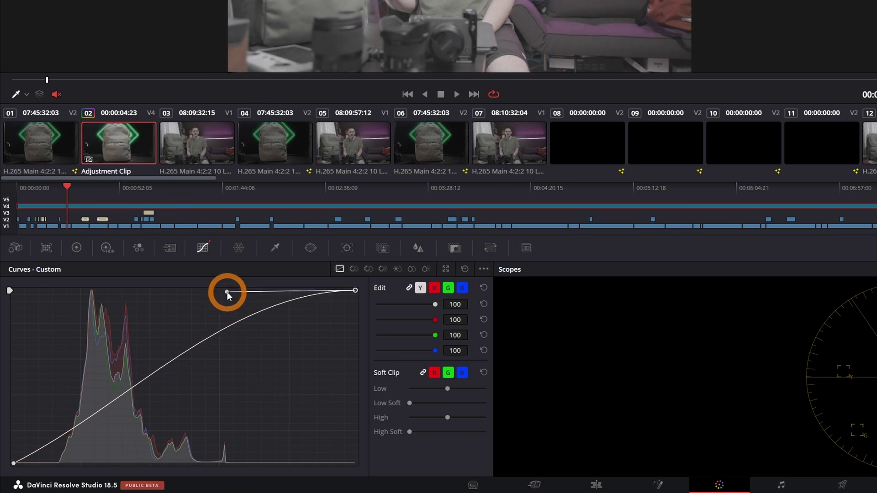
left_click(14, 463)
left_click_drag(129, 404, 98, 461)
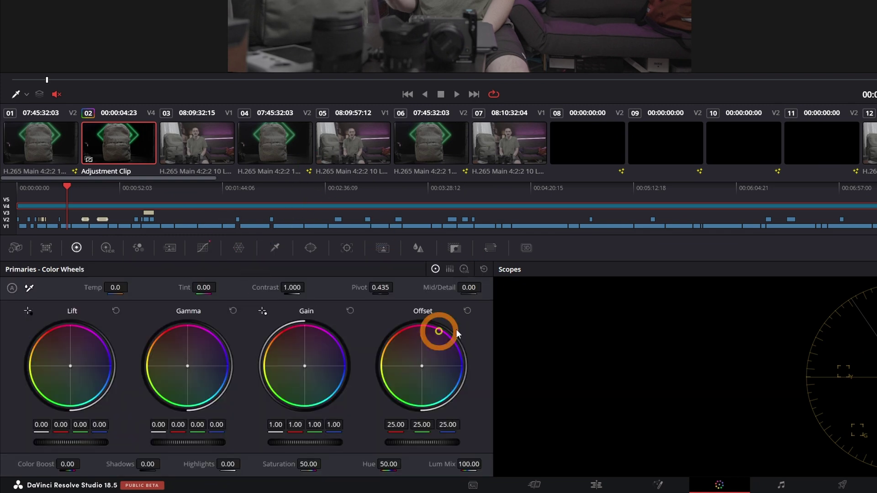
Set the adjustment clip's Saturation to 100, Contrast to 1.038 and Offset values to 24.53, 24.95 and 25.12.
left_click_drag(299, 455, 458, 460)
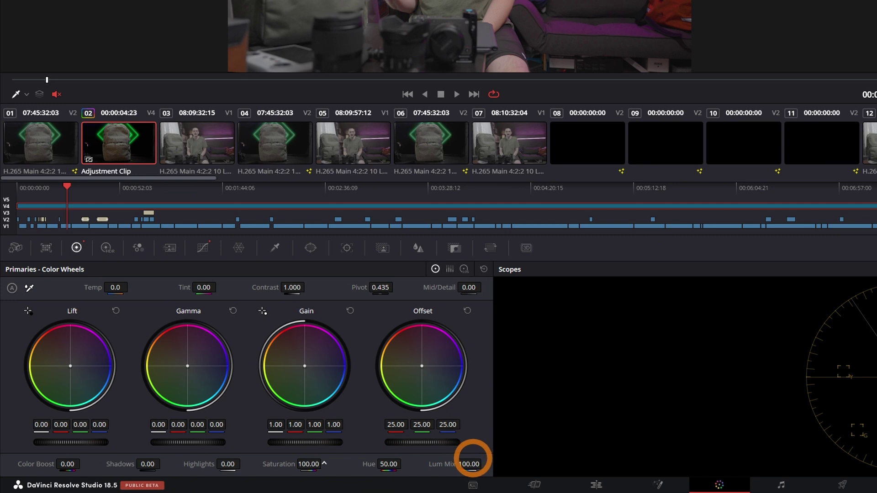
left_click_drag(293, 288, 304, 290)
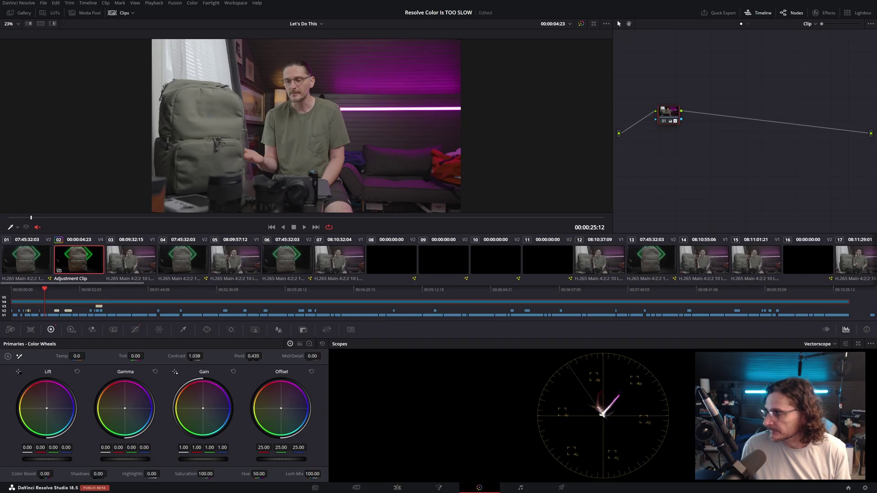
left_click_drag(288, 415, 288, 423)
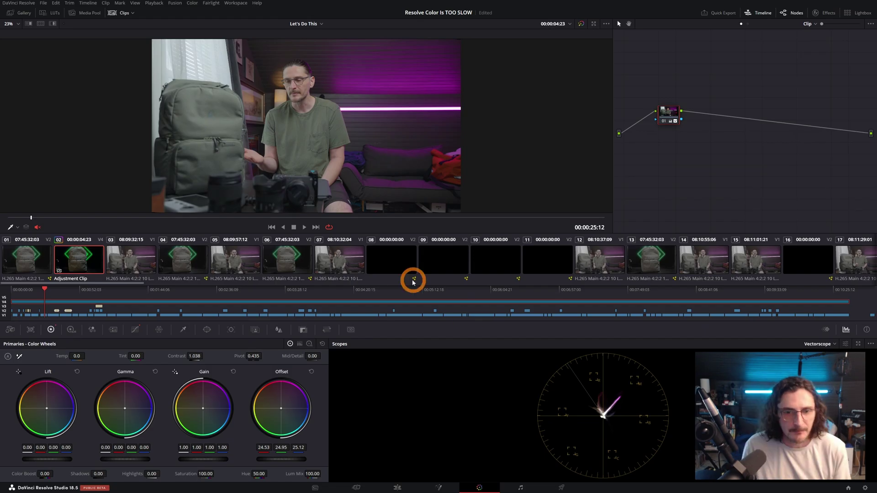
Scrub to 00:03:28:12, switch to the Edit page, and fast-play the timeline to 00:04:07:10 to review the grade.
left_click_drag(174, 216, 204, 221)
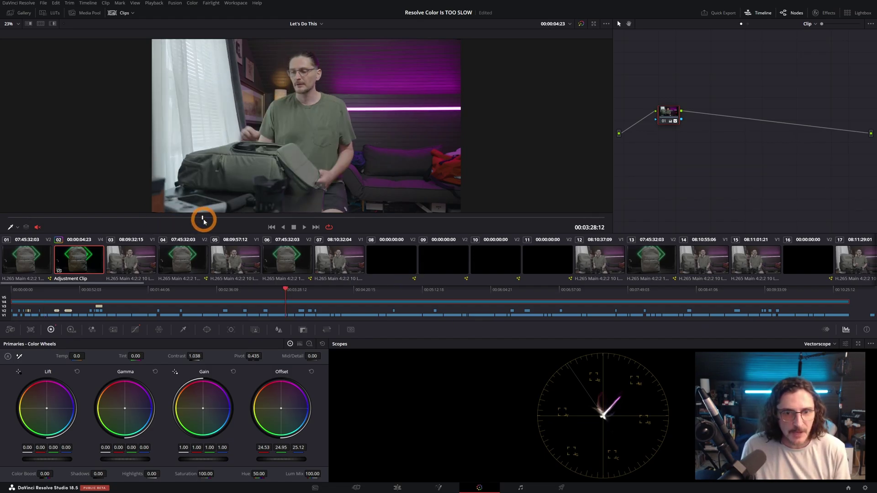
key("shift+4")
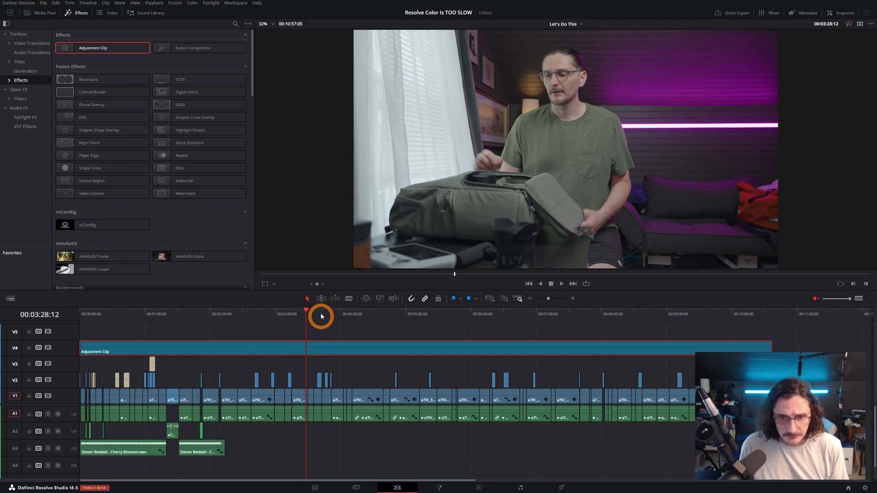
key("l")
key("l")
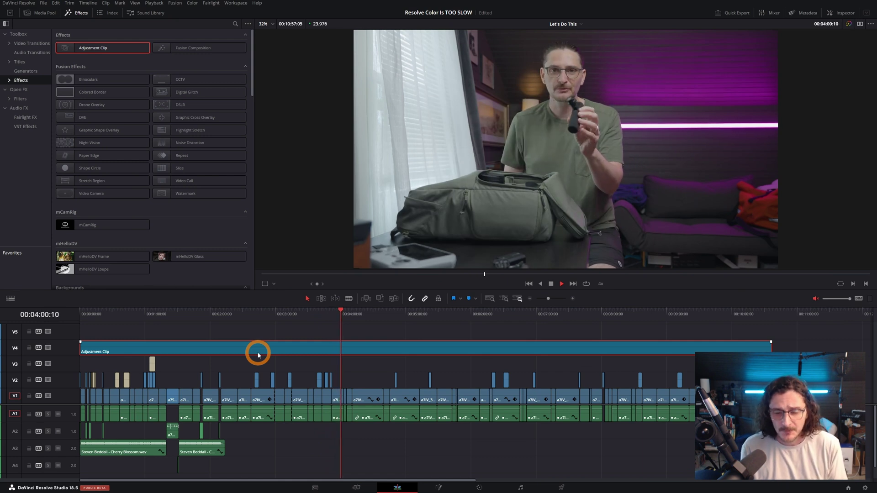
key("space")
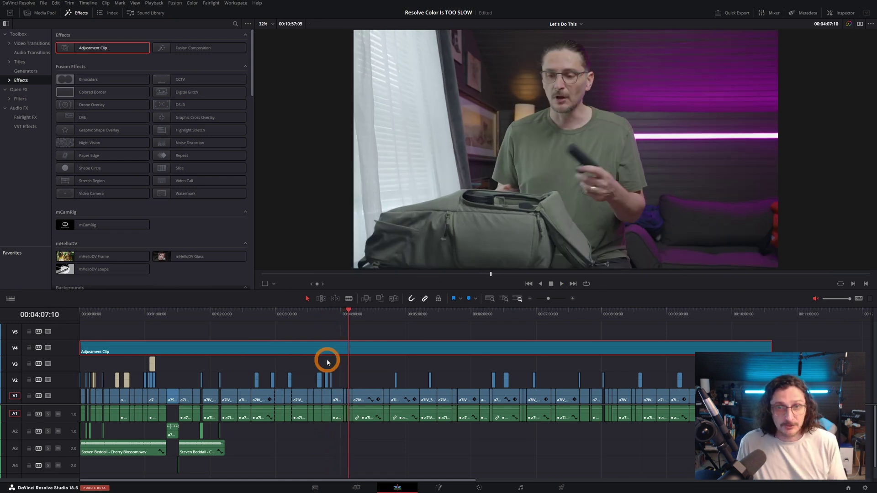
Split the V4 adjustment clip at 00:03:38:10 and trim the second piece to start where the V2 clip below ends.
left_click_drag(339, 316, 322, 314)
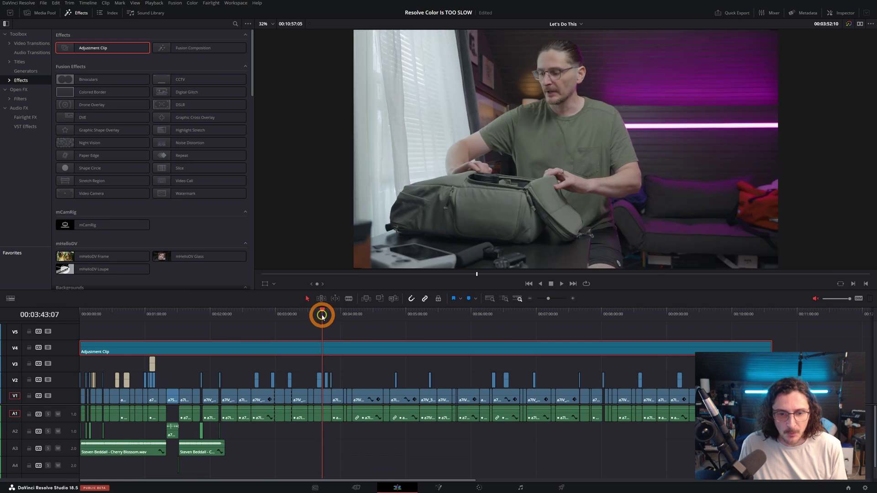
left_click(377, 346)
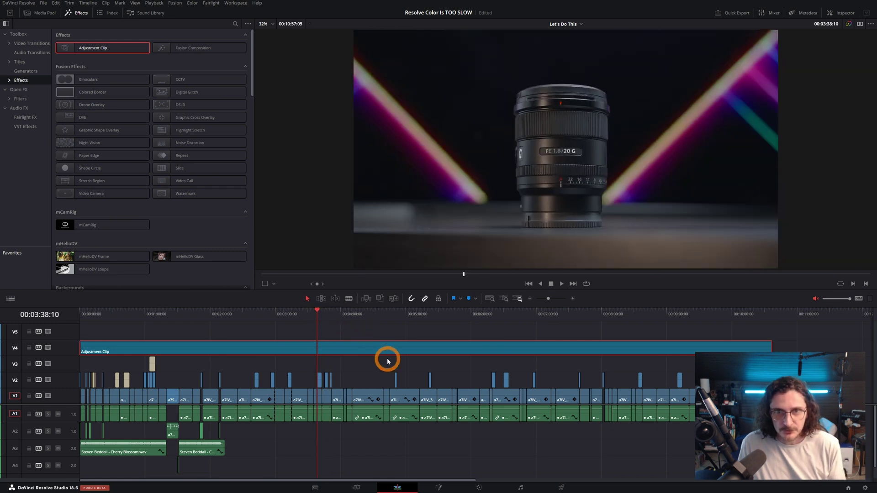
scroll(397, 347, "up", 5)
key("ctrl+b")
left_click(446, 352)
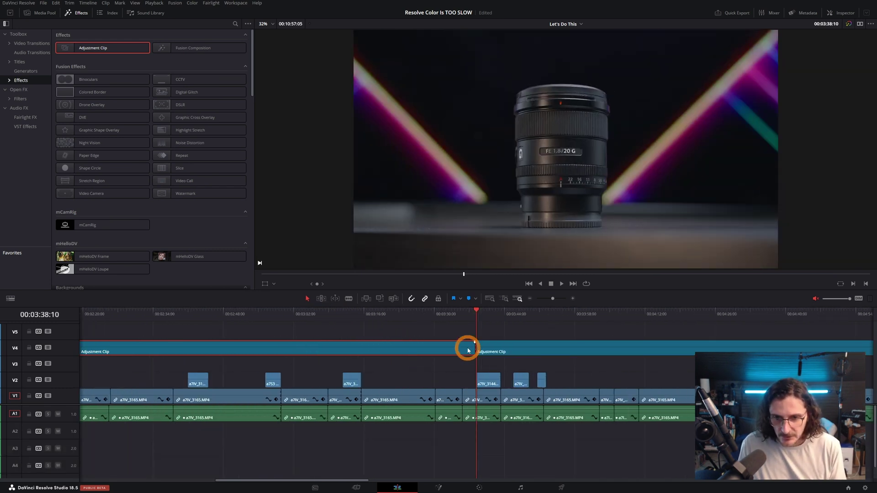
left_click_drag(480, 350, 502, 346)
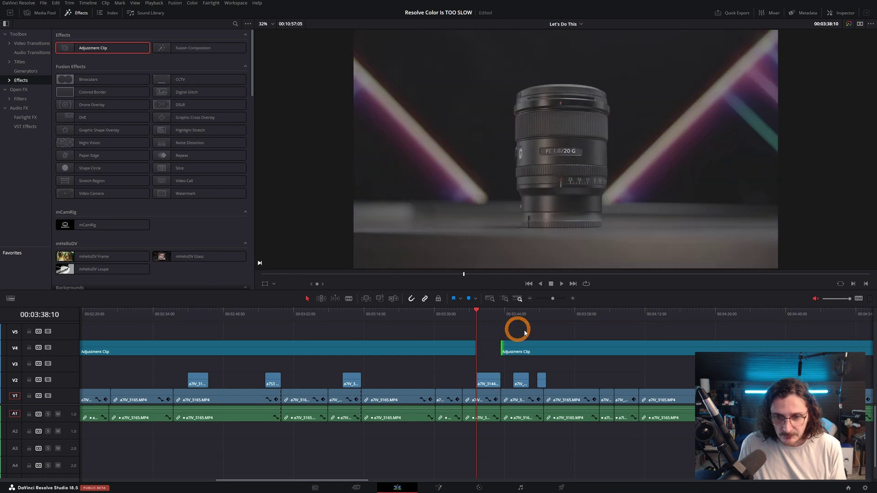
Split and trim the V4 adjustment clip to leave gaps above the next two V2 clips, resuming it at 00:03:52:10.
left_click(525, 349)
key("ctrl+b")
left_click(529, 314)
left_click_drag(518, 346, 555, 349)
left_click(537, 316)
left_click(545, 322)
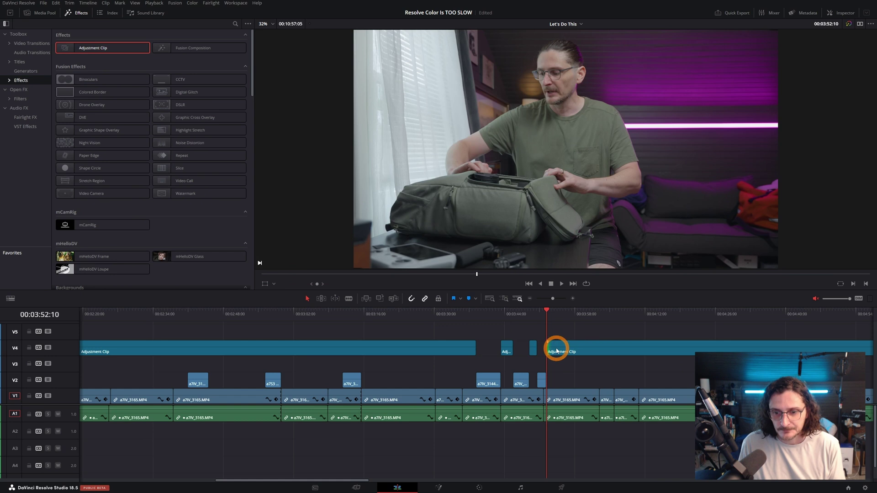
left_click(396, 316)
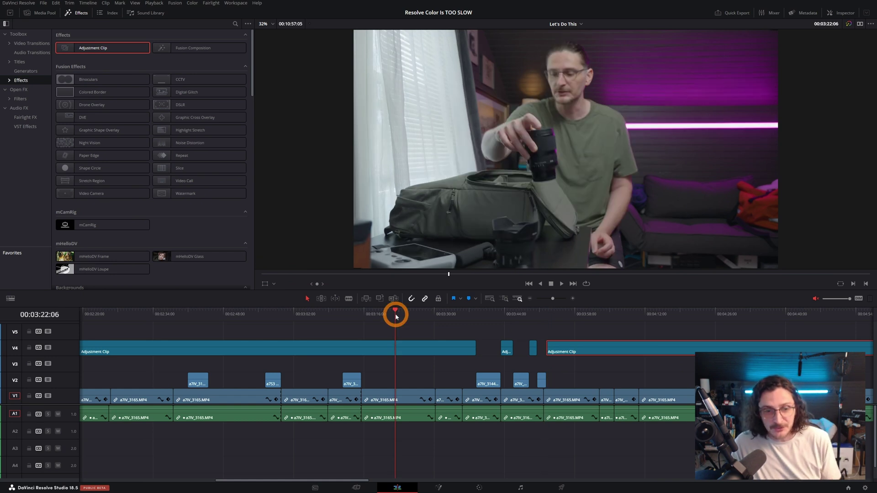
Add another adjustment clip on V5 at 00:01:07:23, and on the Color page hide the V1 clips and browse the thumbnails.
left_click_drag(76, 46, 87, 336)
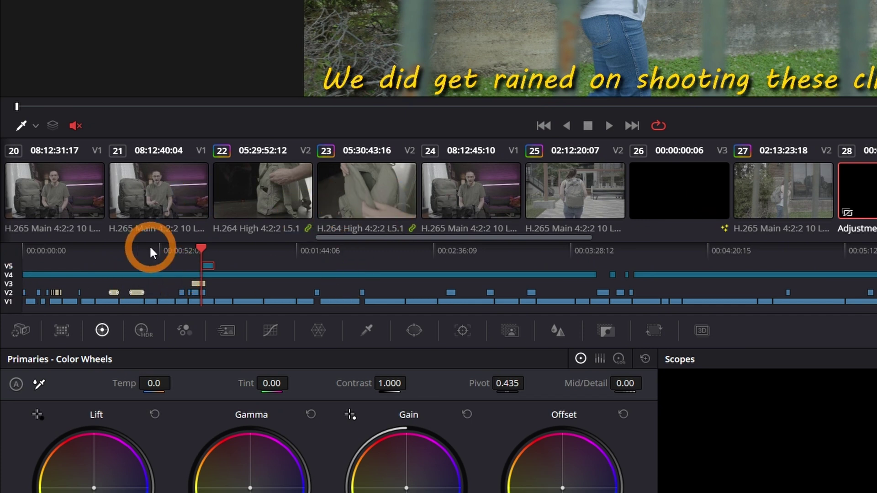
left_click(9, 303)
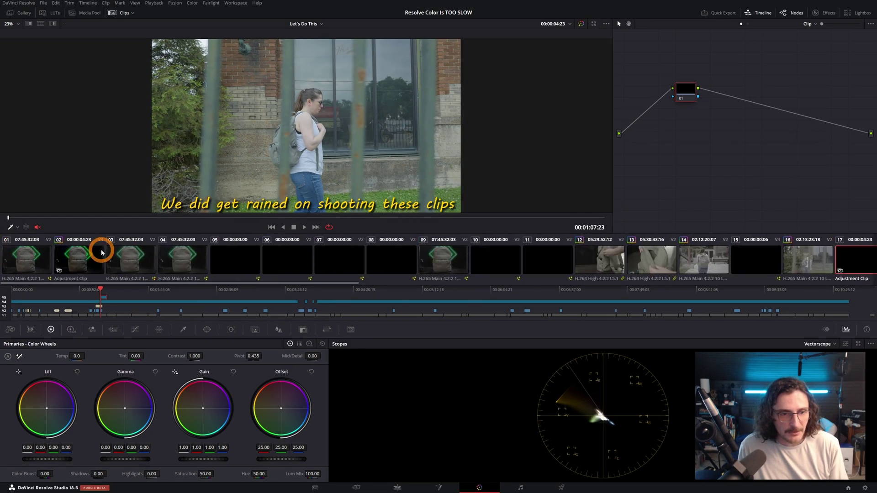
scroll(239, 260, "down", 8)
scroll(443, 272, "down", 4)
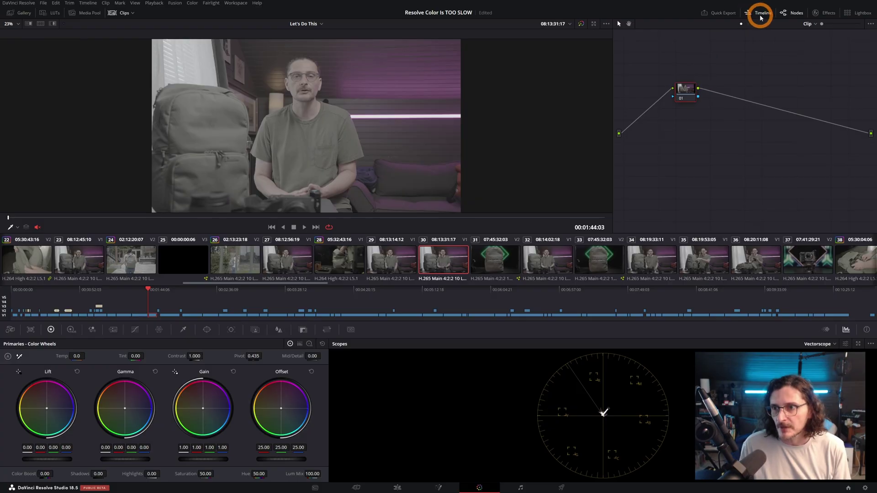
Hide the mini timeline and select the V1 clip 02 (08:09:32:15) for grading.
left_click(760, 14)
scroll(200, 299, "up", 10)
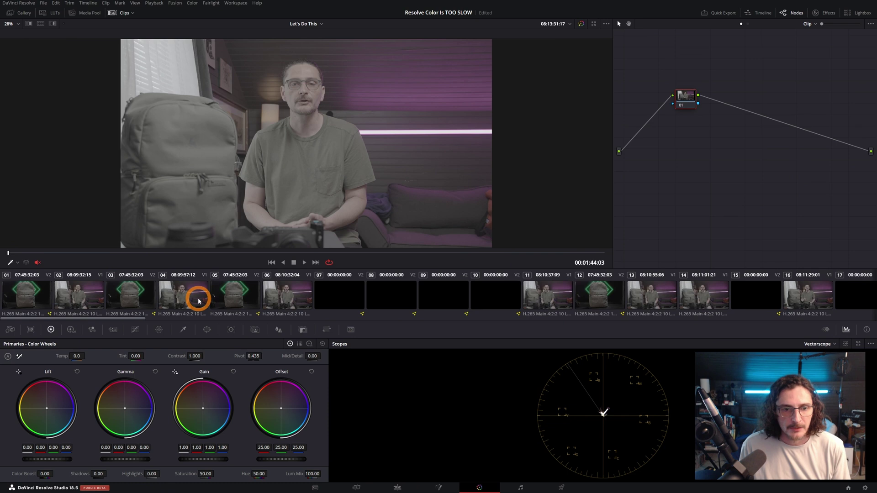
left_click(83, 298)
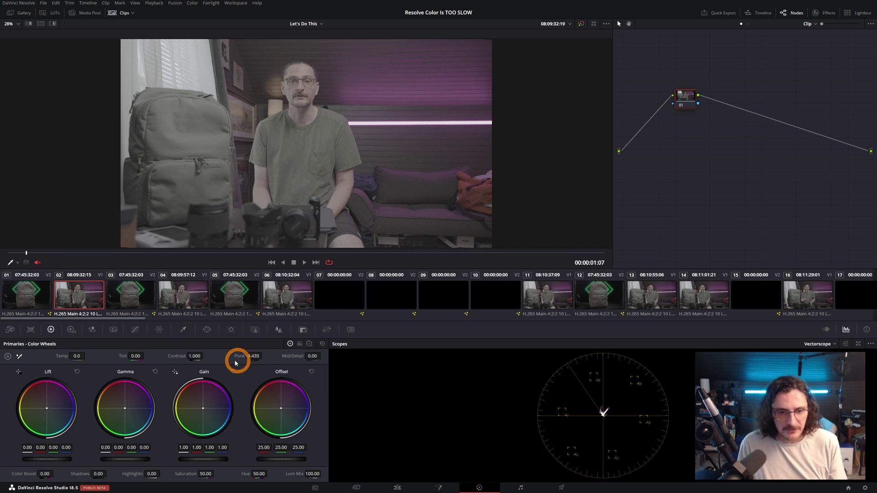
Shape clip 02's custom curve into a contrast S-curve by raising the highlights and adding a shadow point.
left_click(136, 330)
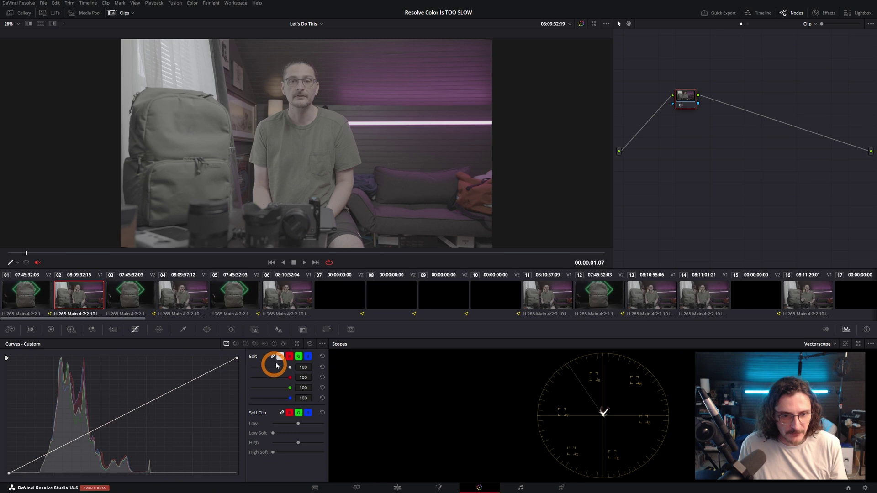
left_click(156, 396)
left_click_drag(158, 399, 167, 361)
left_click(87, 438)
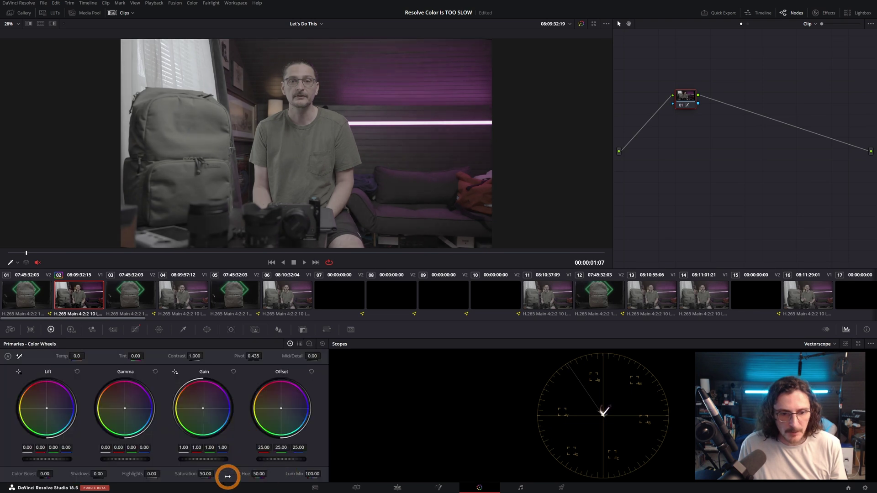
Set clip 02's Saturation to 85.40, Contrast to 1.078 and Offset values to 24.50, 24.92 and 25.18.
left_click_drag(206, 474, 258, 475)
left_click(175, 375)
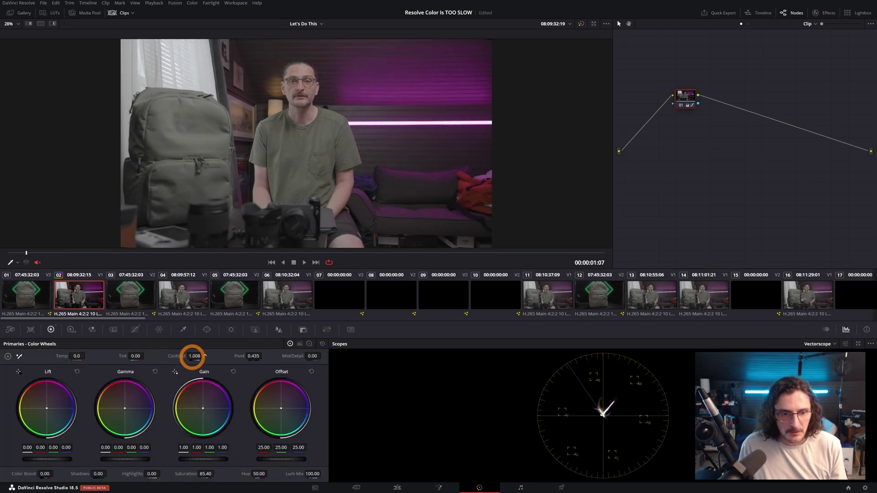
left_click_drag(197, 357, 204, 357)
left_click(285, 418)
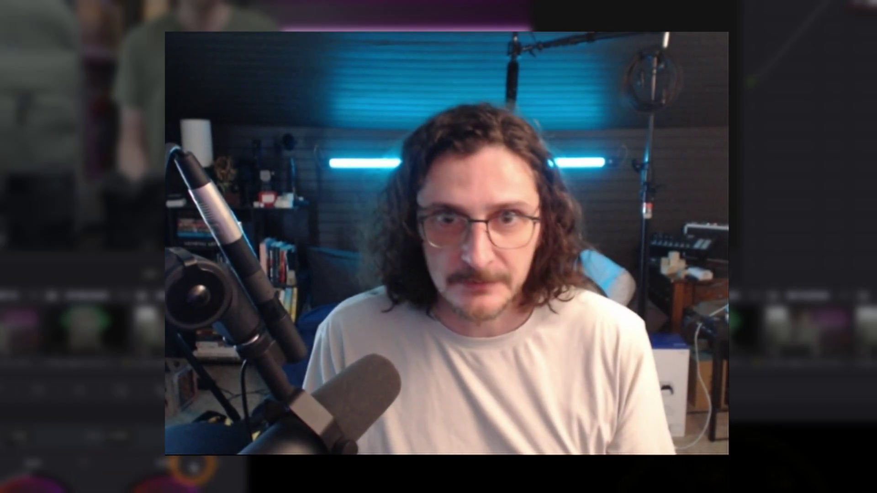
left_click(70, 302)
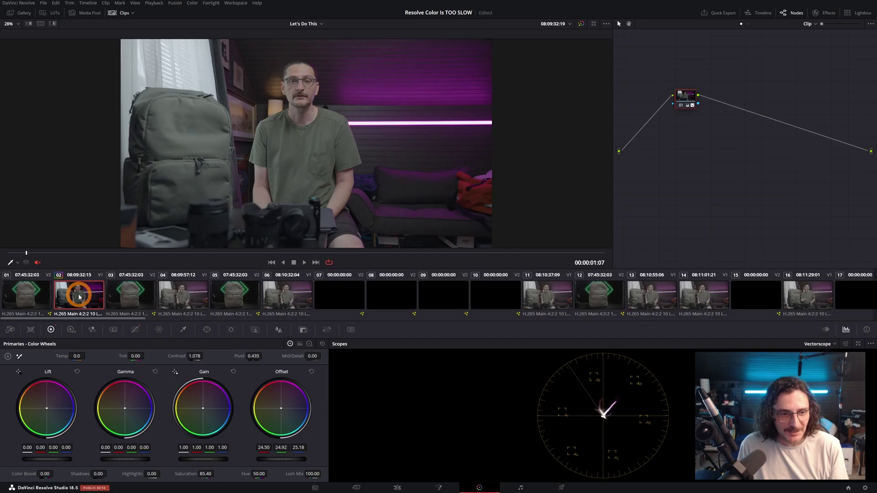
left_click(182, 301)
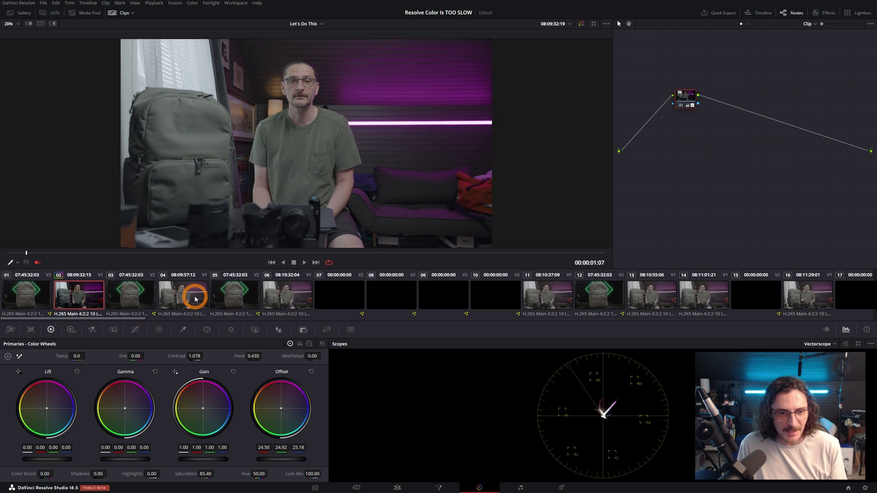
Show the mini timeline and disable tracks V2 and V3 so the thumbnails list only V1 clips.
left_click(760, 13)
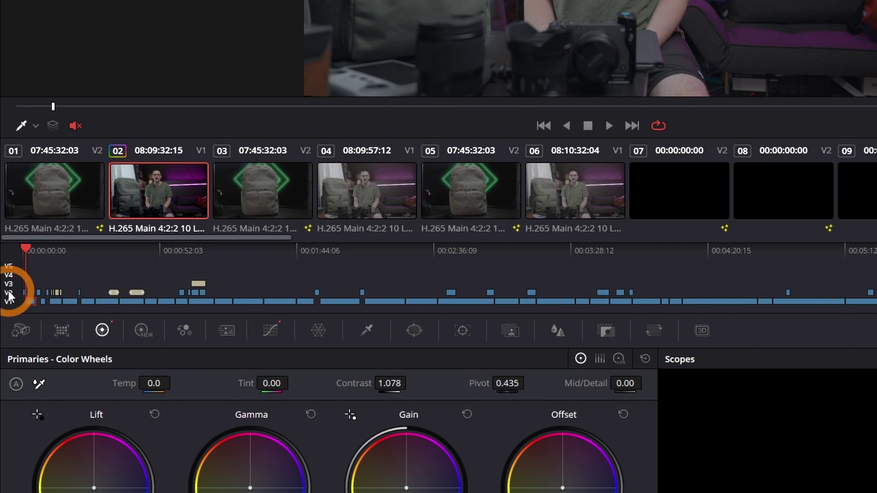
left_click(10, 295)
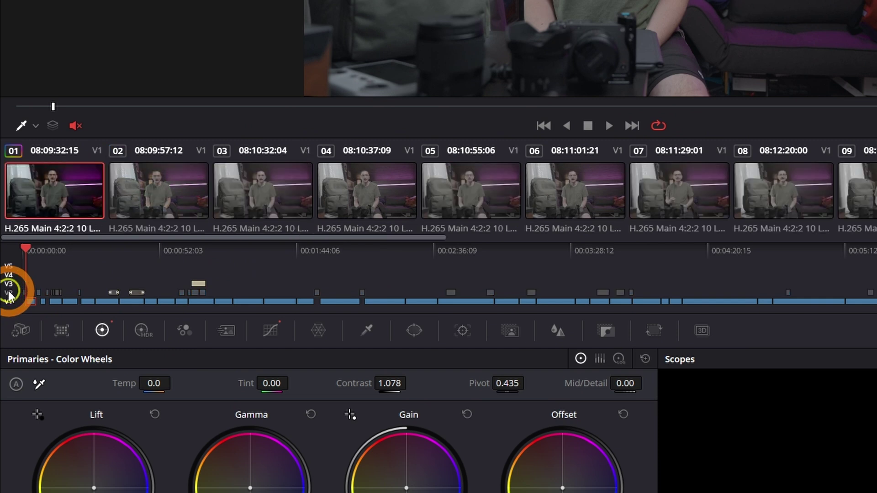
left_click(8, 284)
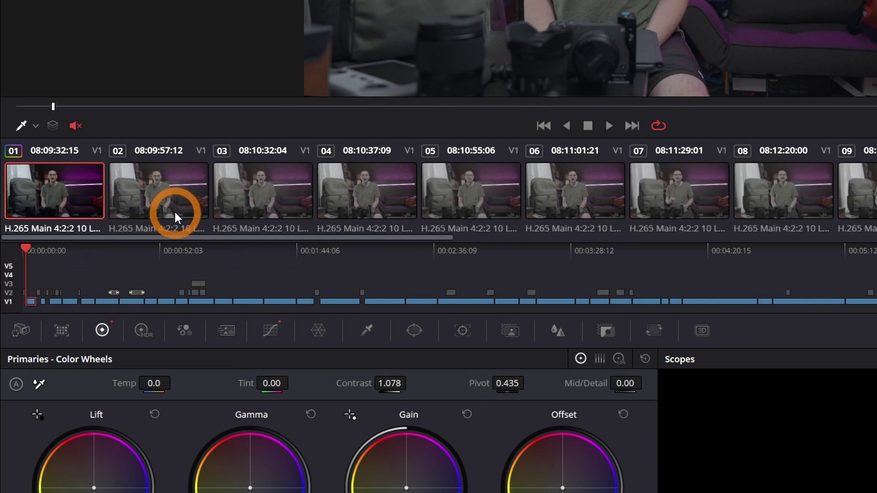
Select the range of V1 clips from clip 02 through clip 63.
scroll(774, 195, "down", 10)
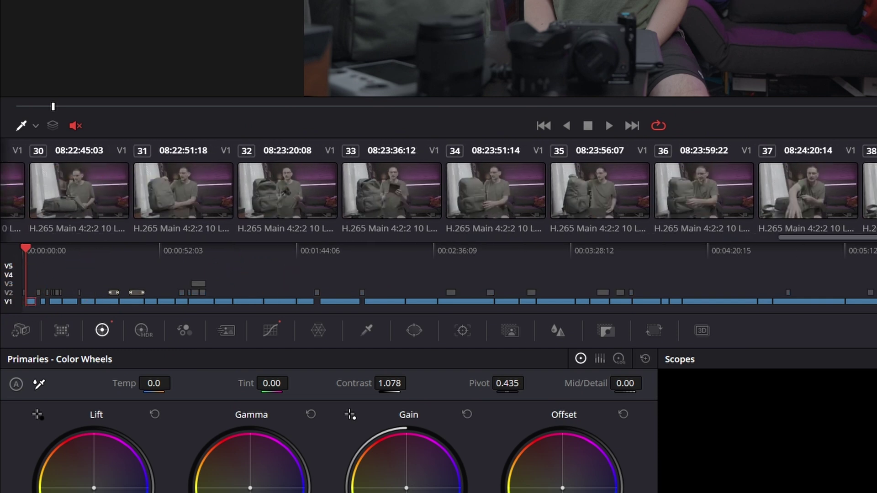
scroll(478, 264, "down", 2)
scroll(560, 259, "down", 1)
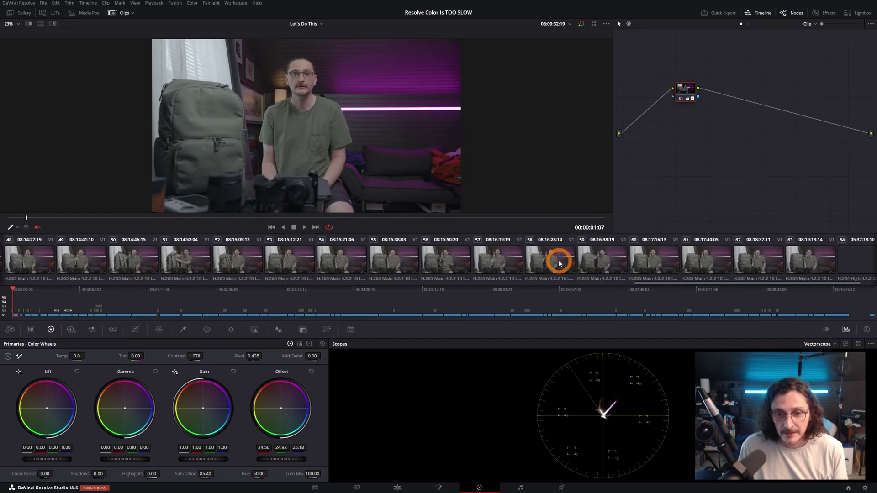
scroll(559, 263, "down", 1)
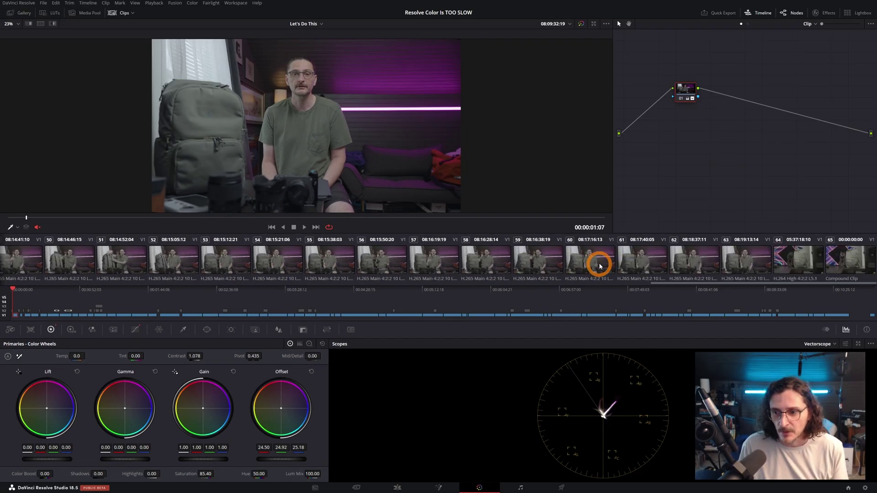
left_click(86, 257)
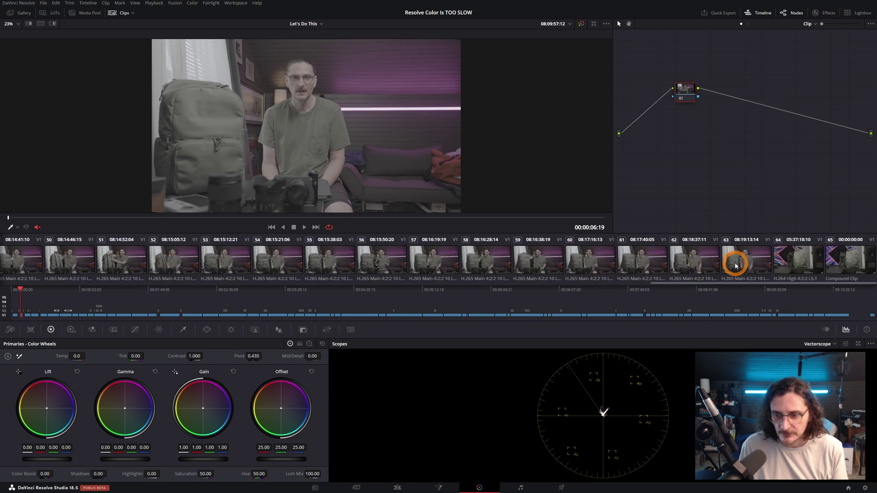
left_click(745, 264, "shift")
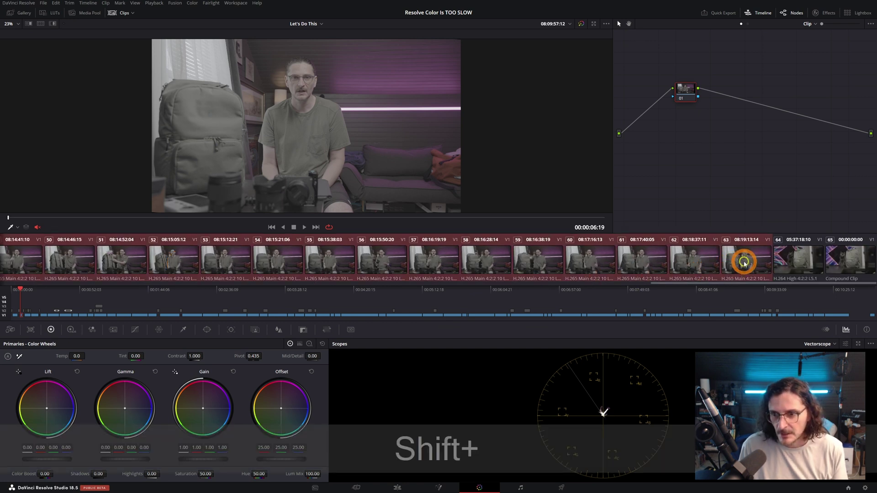
Apply clip 01's grade to the selected V1 clips, replacing their existing grades, and check the thumbnails up to clip 63.
scroll(671, 259, "up", 15)
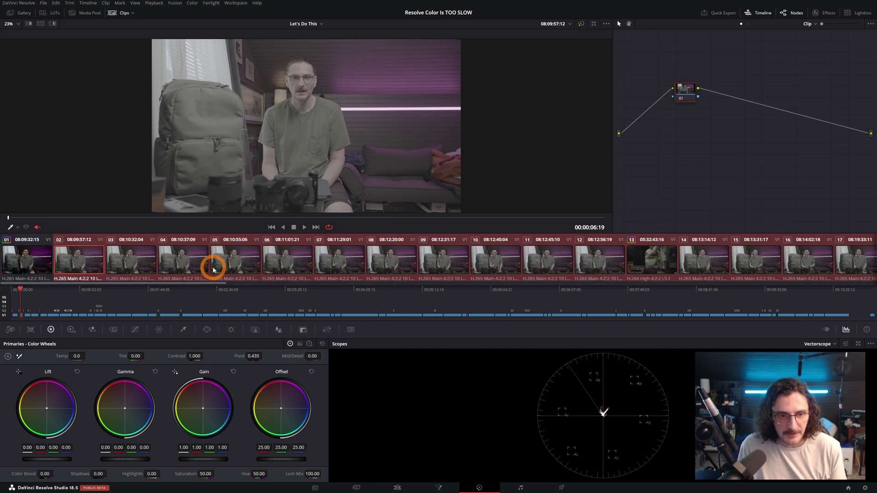
right_click(31, 264)
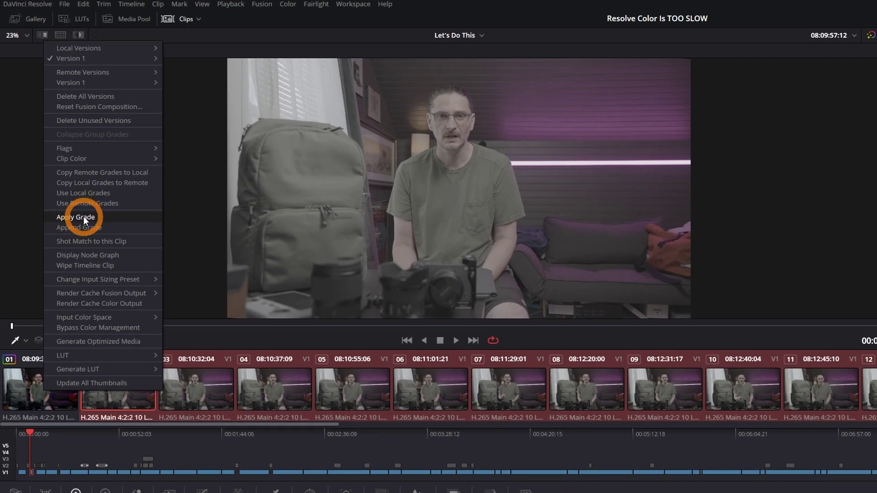
left_click(83, 218)
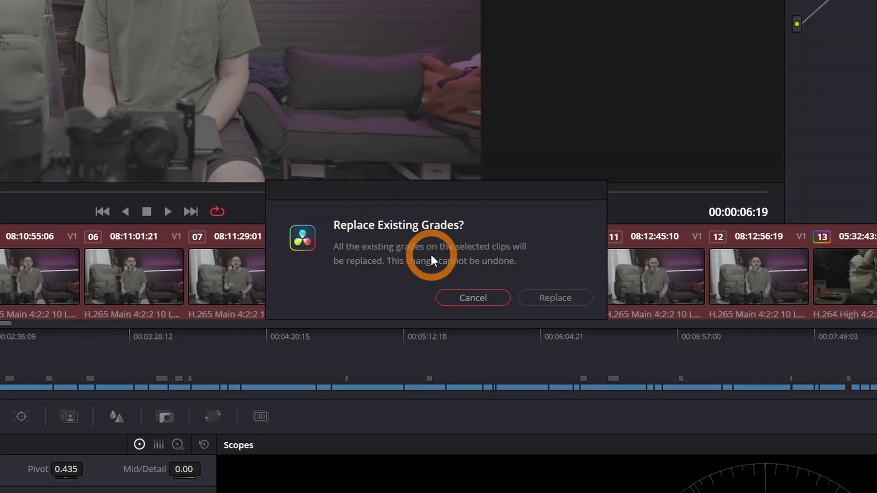
left_click(561, 295)
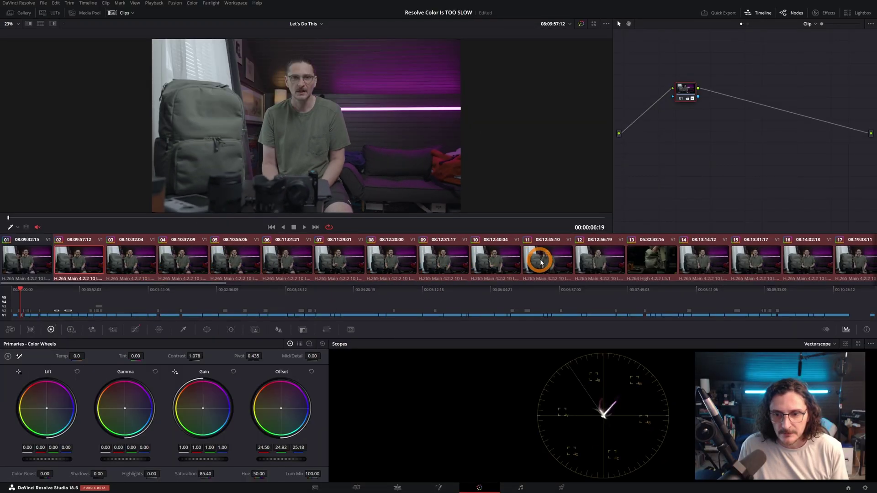
scroll(614, 279, "right", 10)
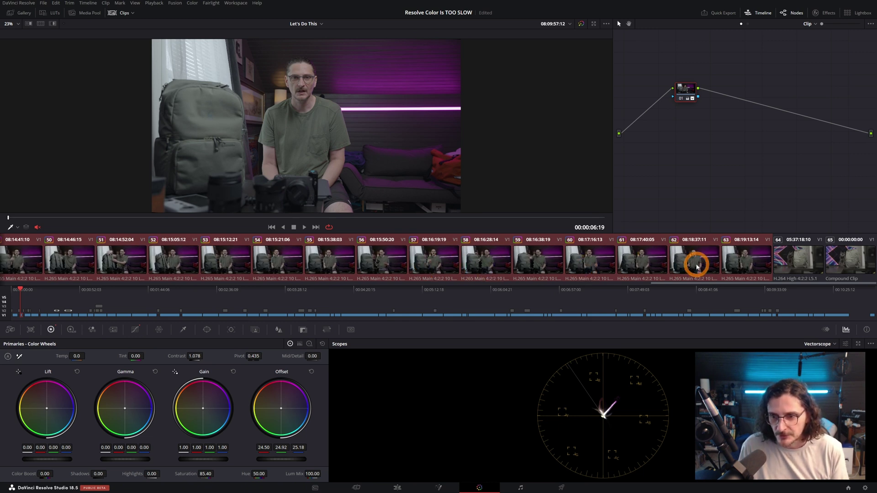
Undo the last applied grade, reselect the V1 clips from clip 02 onward and copy clip 01's grade onto them.
key("ctrl+z")
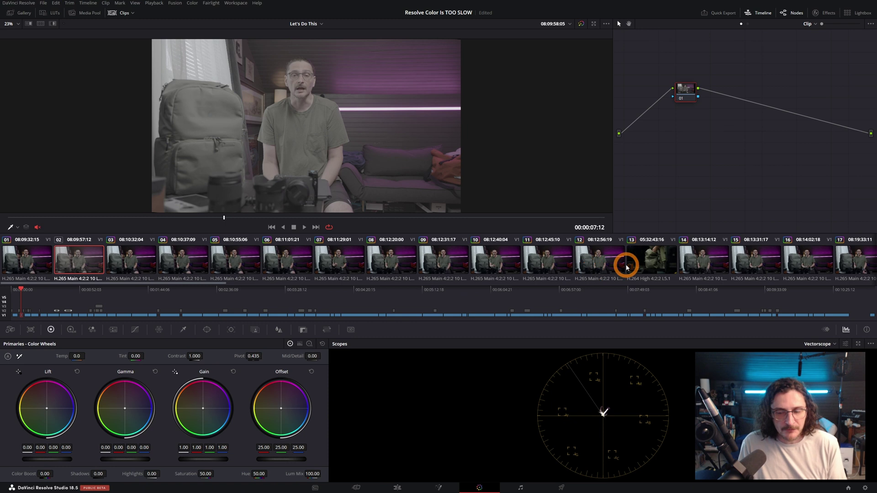
scroll(640, 270, "right", 4)
left_click(754, 254, "shift")
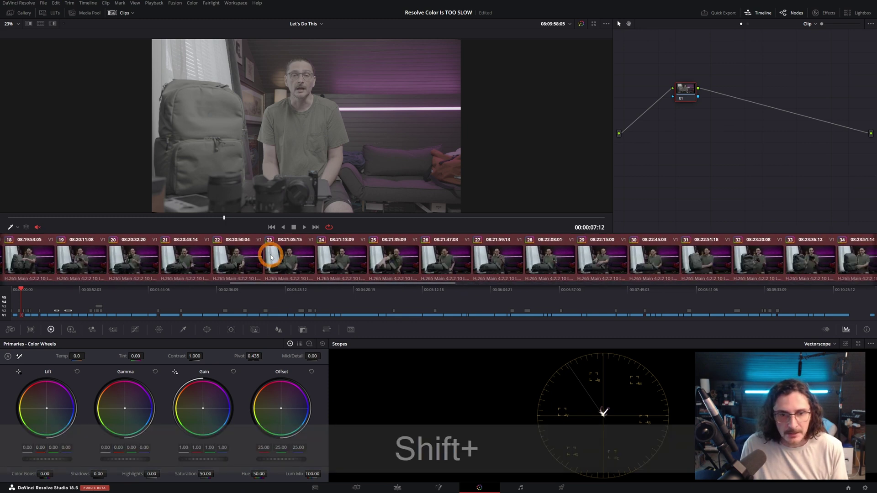
scroll(271, 257, "left", 4)
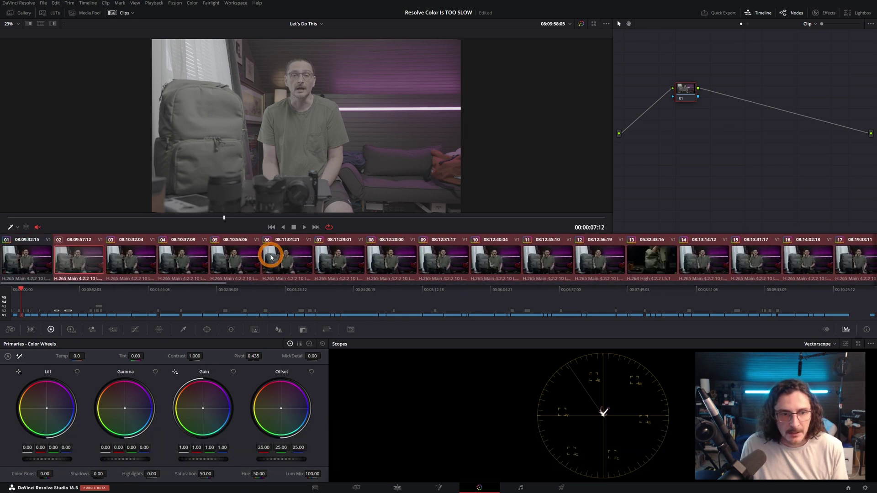
middle_click(31, 262)
Grade V2 clip 08 with a contrast S-curve on its custom curve, Saturation 79.20 and Contrast 1.028.
left_click(499, 270)
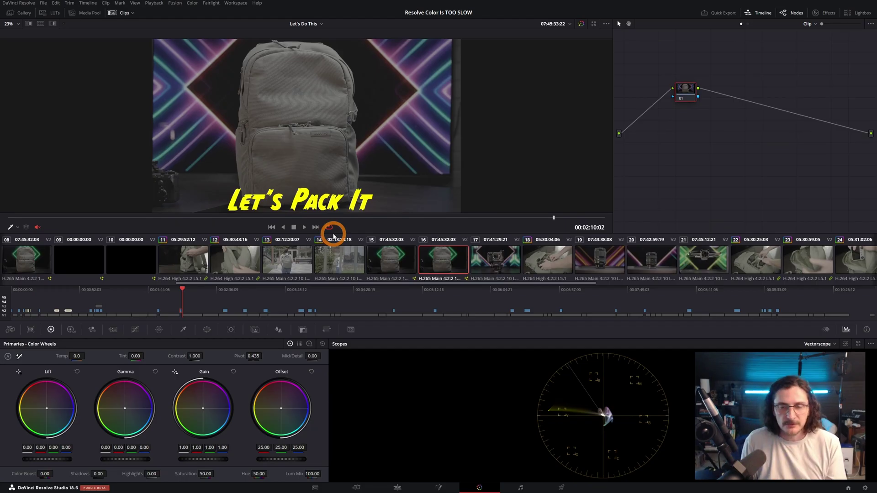
left_click(23, 260)
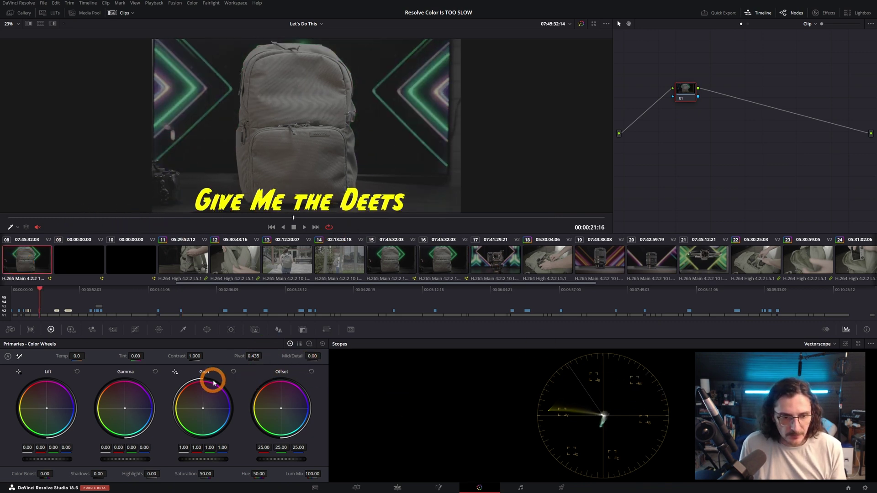
left_click(135, 329)
left_click_drag(161, 398, 156, 373)
left_click(84, 437)
left_click_drag(84, 437, 65, 470)
left_click(51, 329)
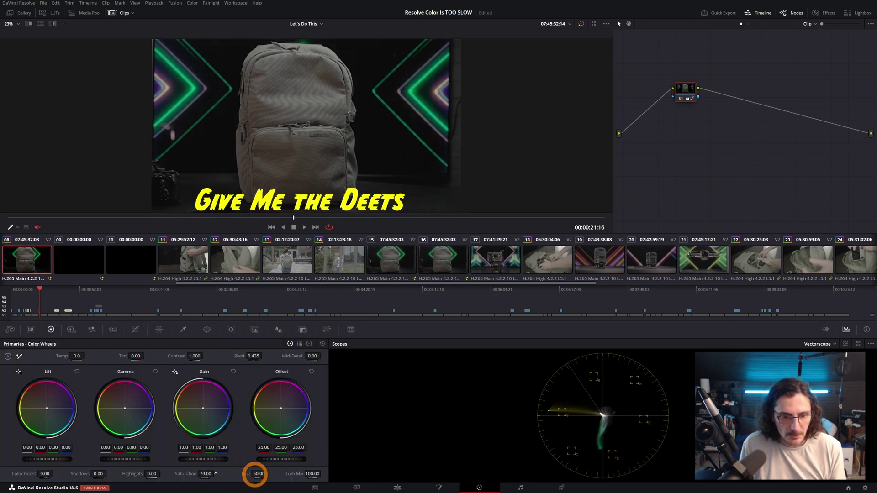
left_click_drag(195, 356, 322, 153)
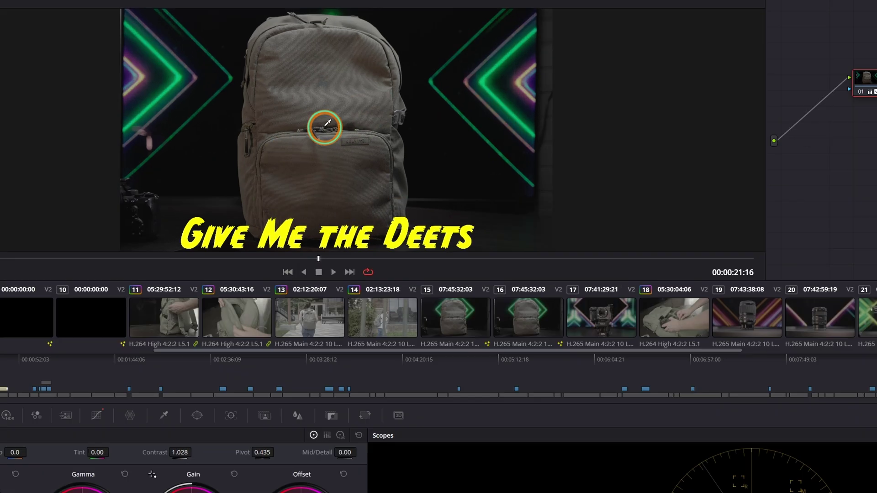
Grab a still of clip 08's grade, hide the mini timeline and show the still gallery.
right_click(299, 123)
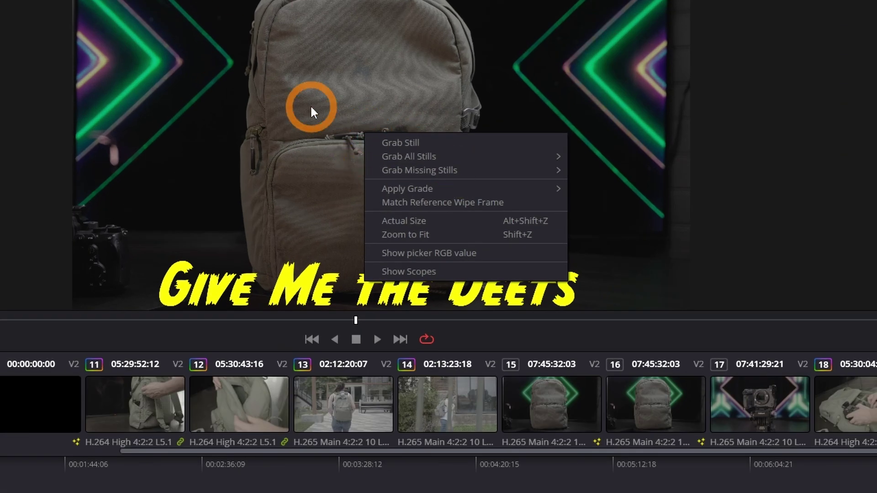
left_click(400, 142)
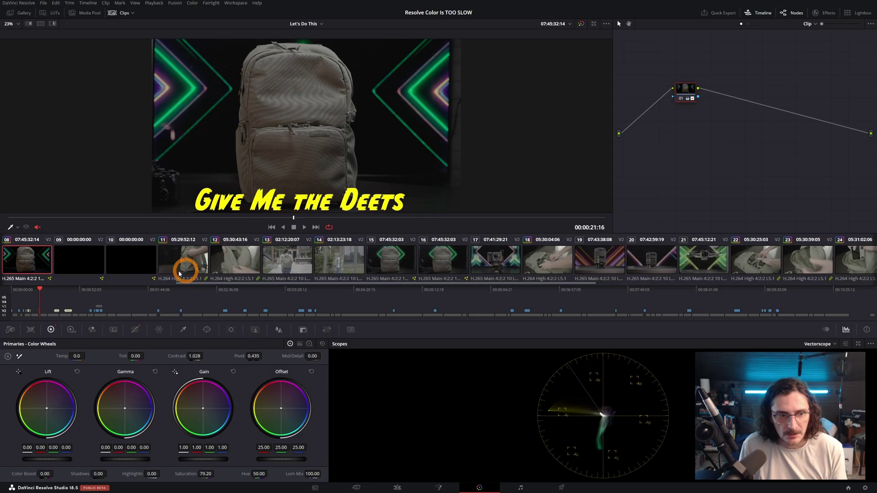
left_click(760, 12)
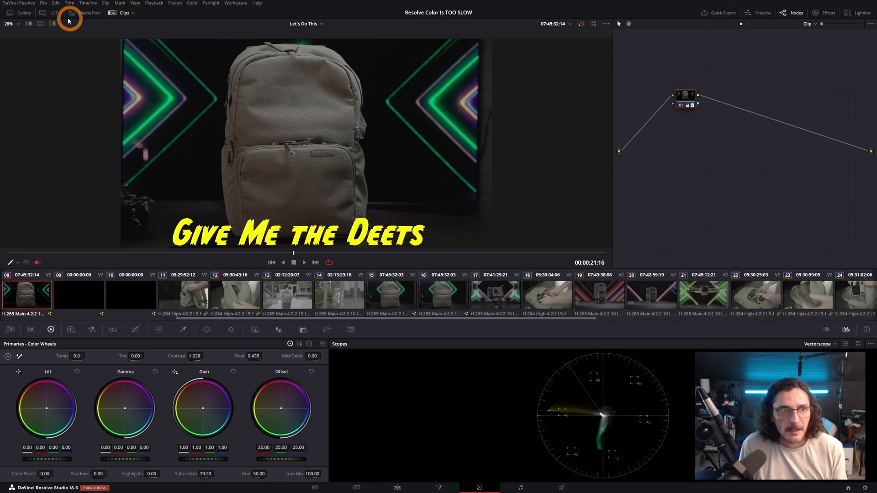
left_click(23, 14)
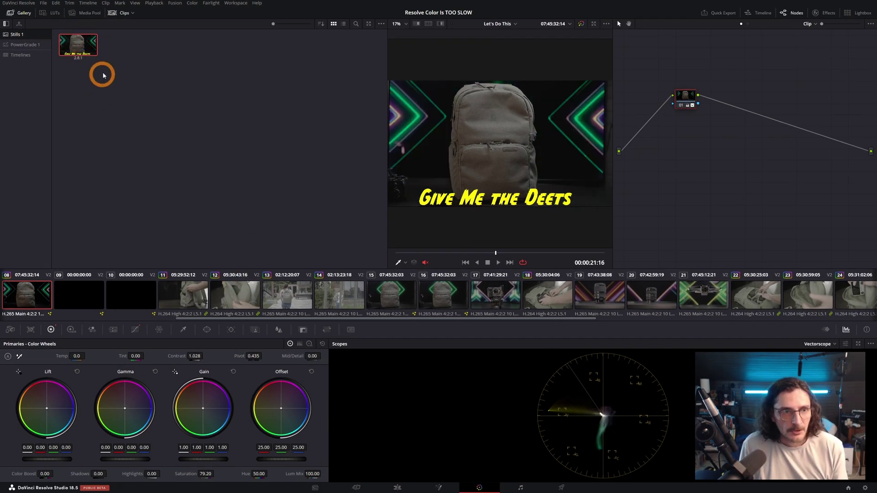
Select a range of V2 clips starting at clip 11 and apply the grade of the backpack still to them.
right_click(79, 46)
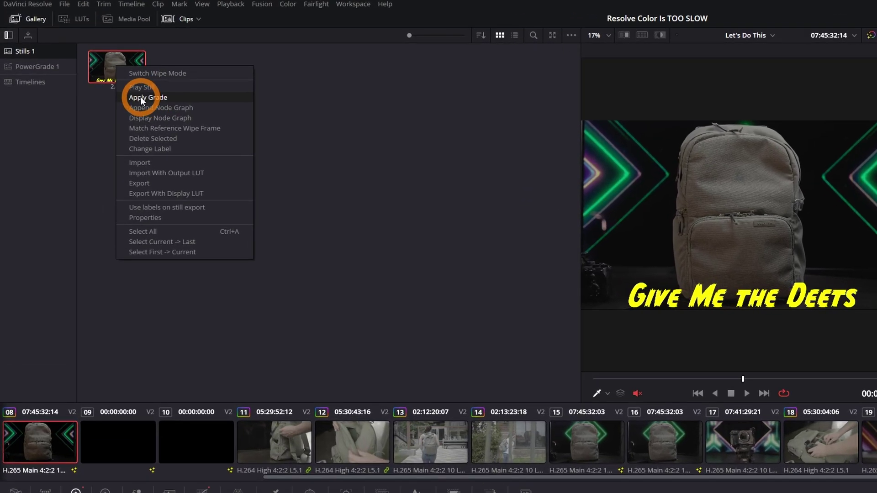
left_click(280, 426)
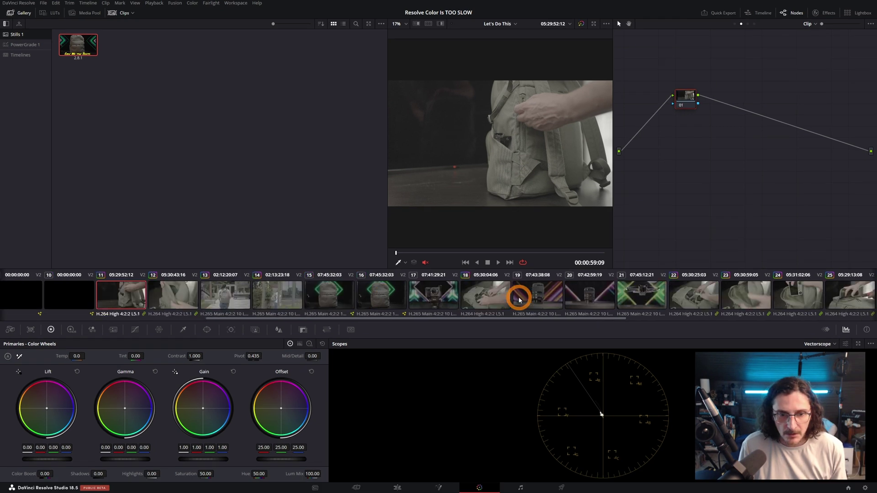
scroll(519, 300, "down", 10)
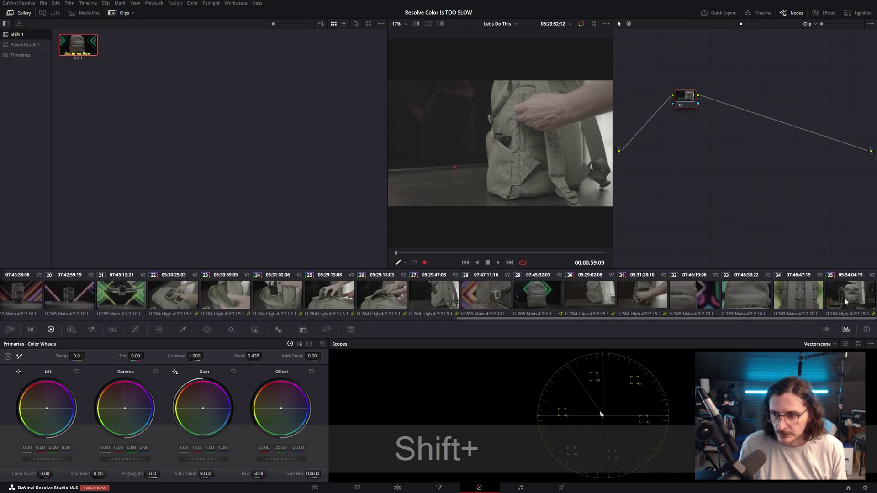
left_click(457, 303, "shift")
right_click(82, 40)
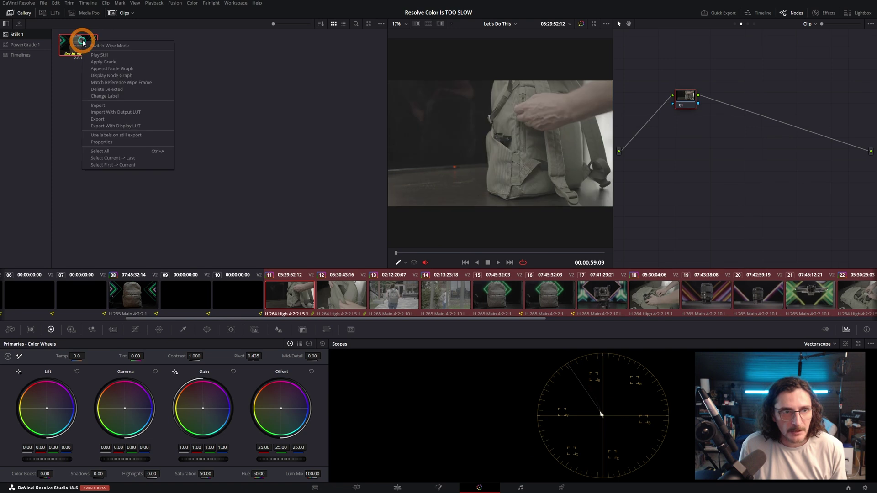
left_click(101, 62)
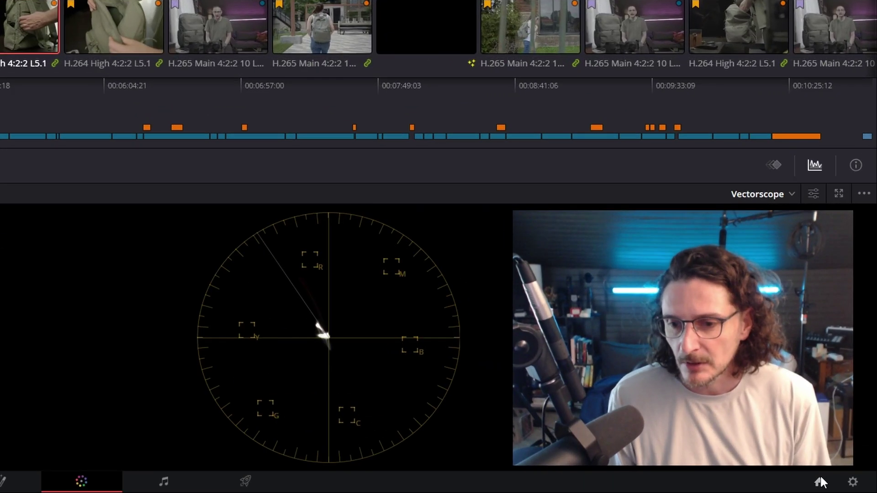
Browse the projects in the Local Database of the Project Manager and close it.
left_click(820, 482)
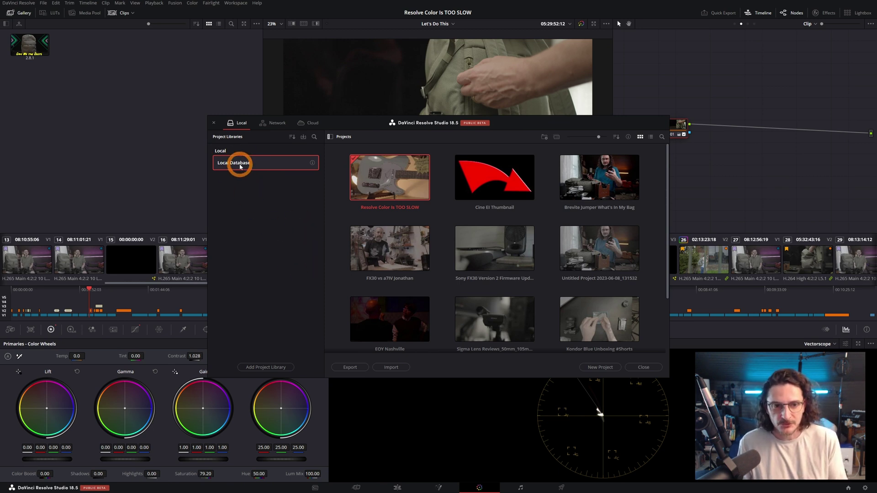
scroll(546, 229, "down", 2)
scroll(548, 232, "up", 2)
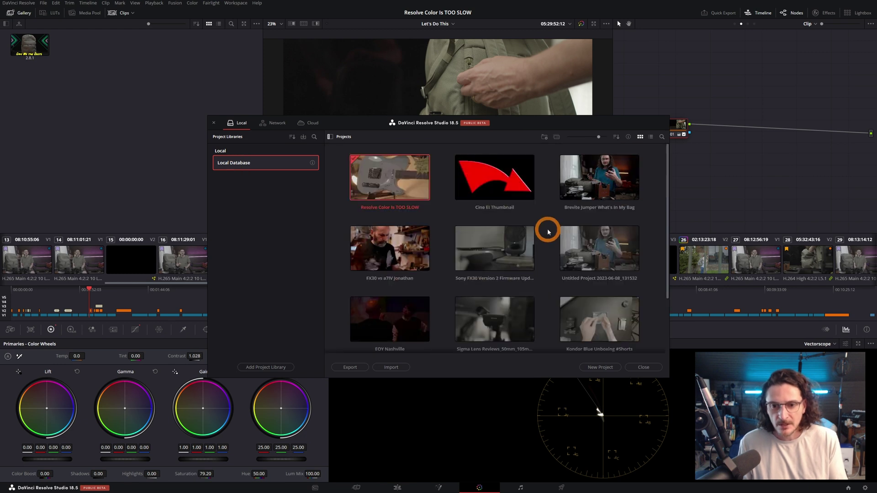
scroll(546, 228, "down", 2)
scroll(534, 222, "up", 2)
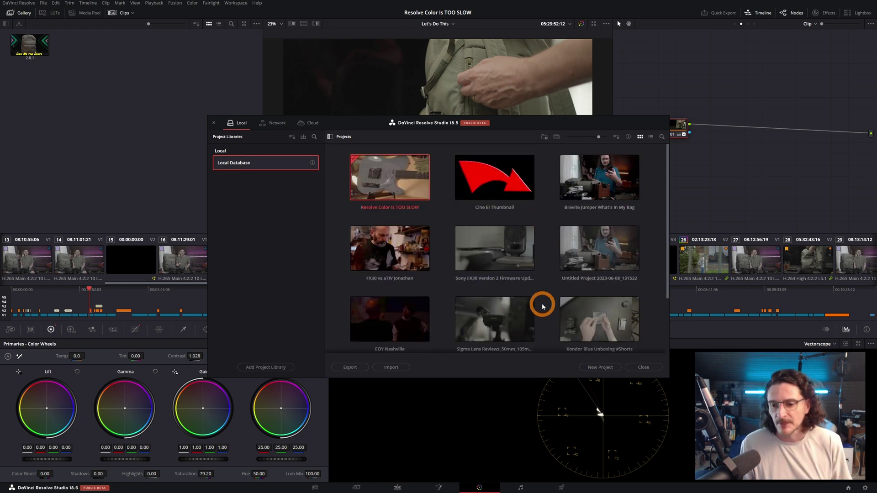
left_click(635, 365)
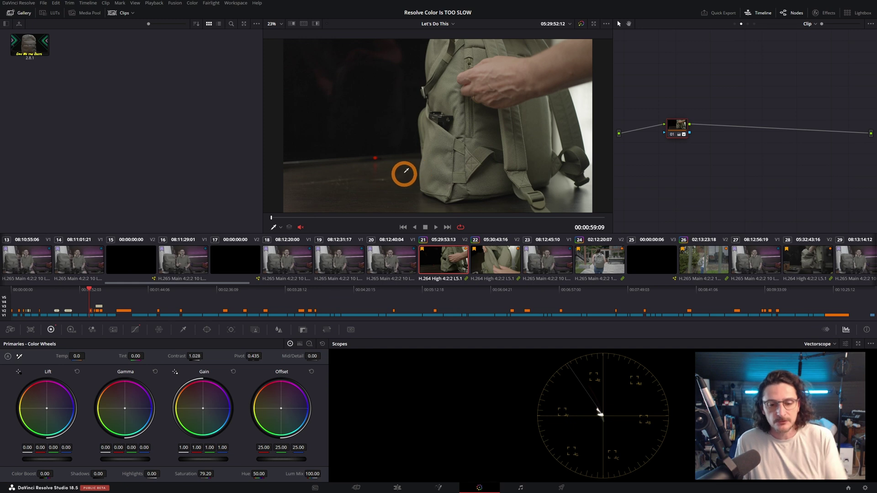
Push clip 21's Offset toward blue at 14.07, 26.91 and 35.96 and grab a still of the frame.
left_click_drag(284, 407, 328, 462)
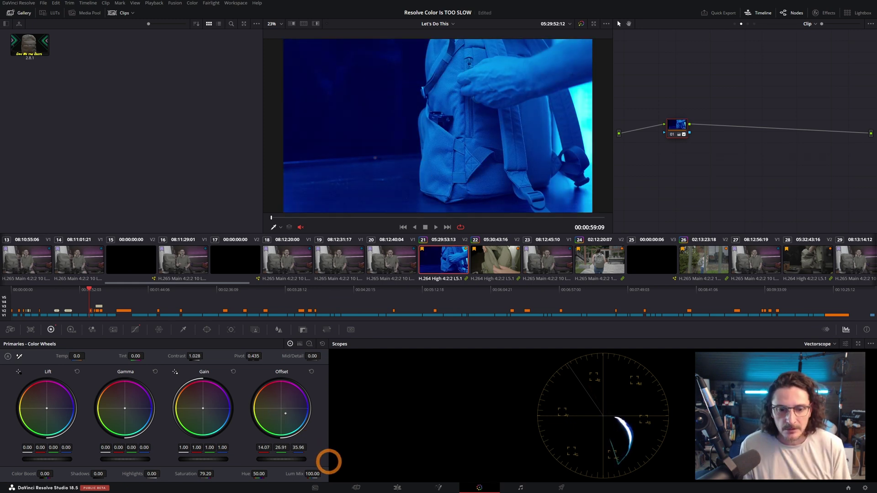
right_click(442, 120)
left_click(450, 123)
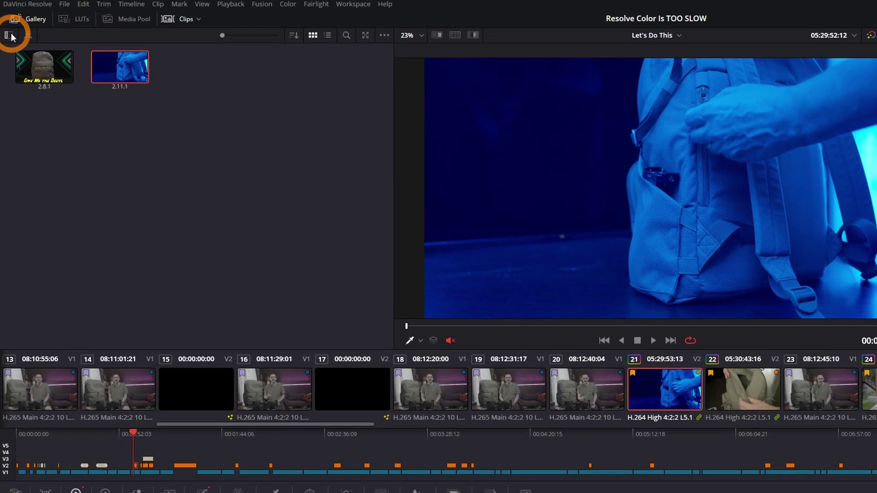
Show the gallery's album list, open the PowerGrade 1 album and grab a still of clip 21 into it.
left_click(9, 35)
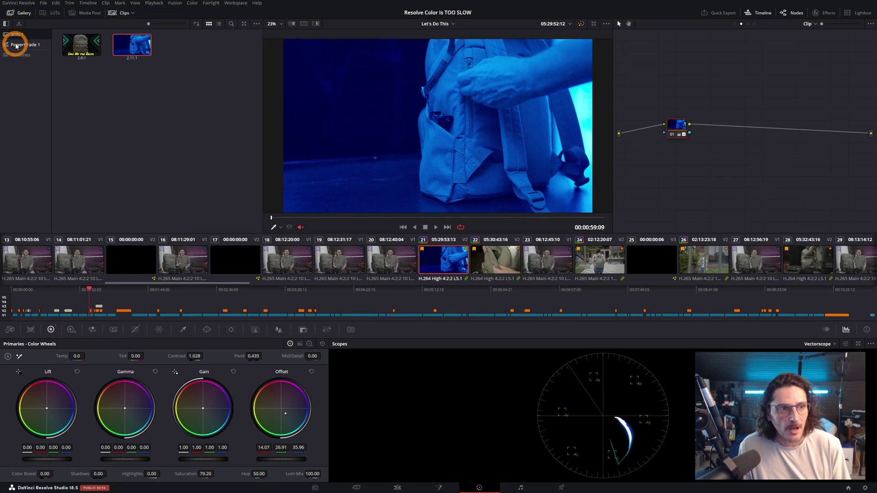
left_click(24, 45)
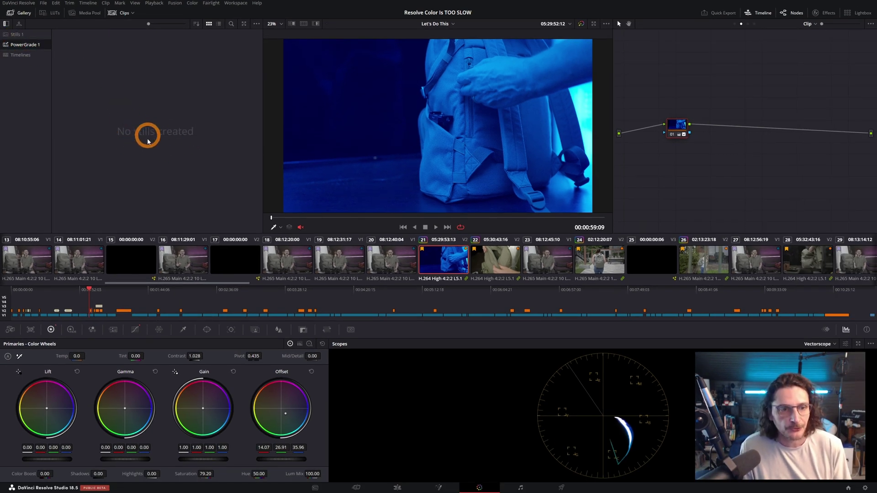
right_click(449, 106)
left_click(462, 111)
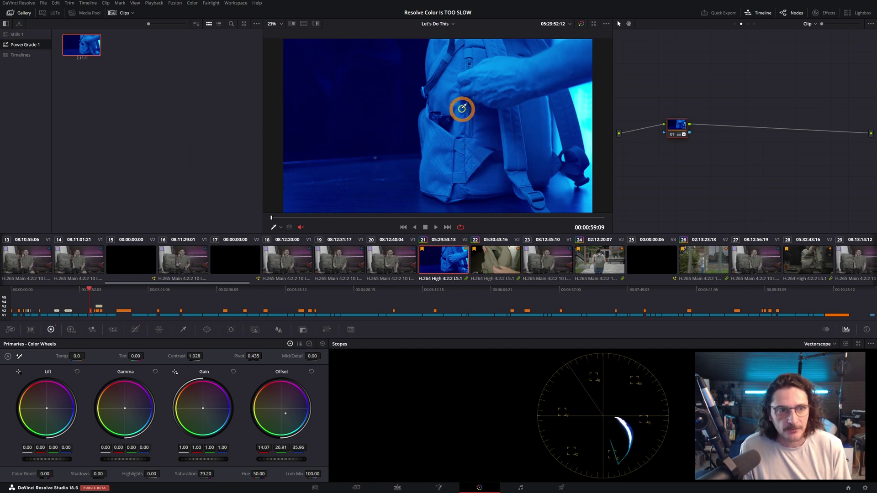
Compare the Stills 1 and PowerGrade 1 albums and label the blue PowerGrade still "Smurf Look".
left_click(16, 34)
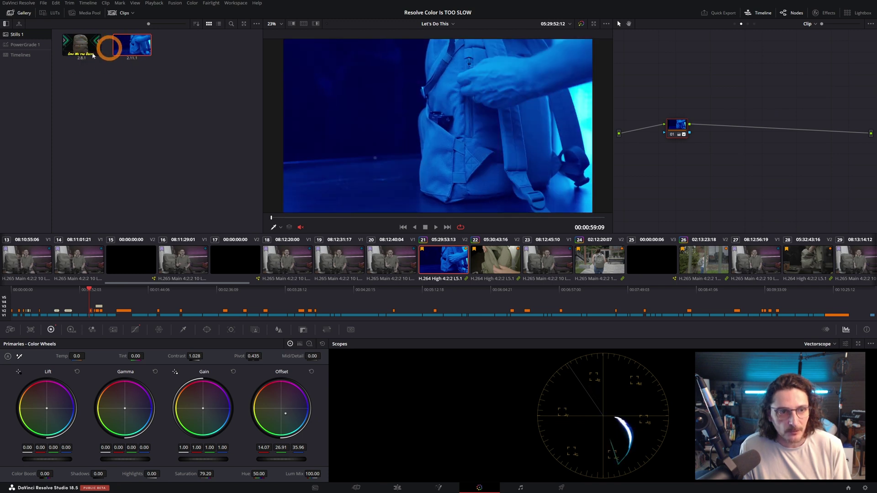
left_click(19, 46)
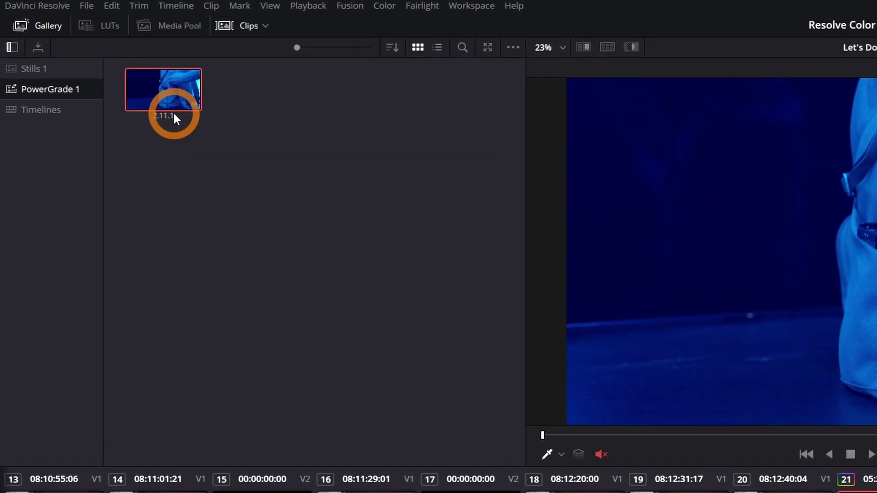
right_click(161, 83)
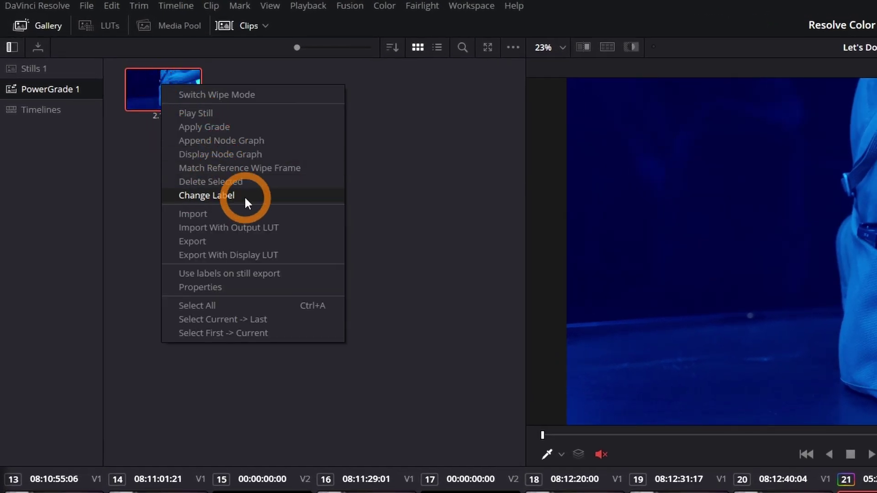
left_click(214, 196)
type("Smurf Look")
key("Return")
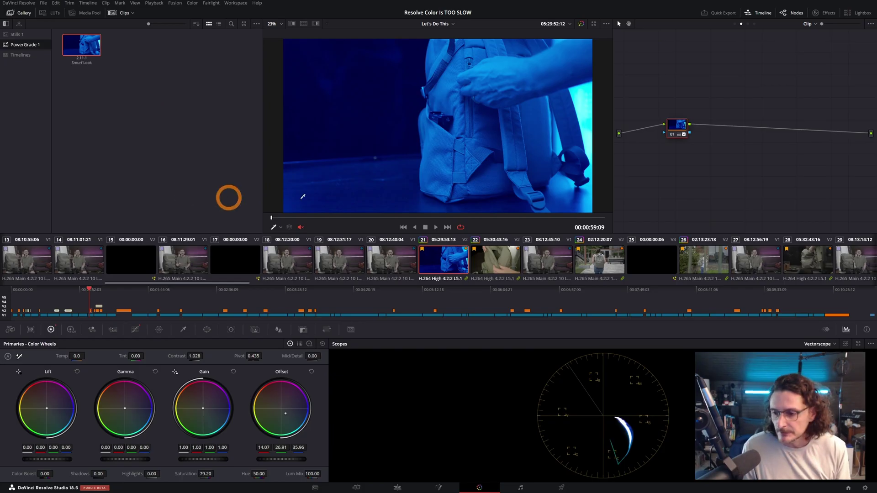
Open the FX30 vs a7IV project from the Project Manager and apply the Smurf Look PowerGrade to clip 24.
left_click(850, 488)
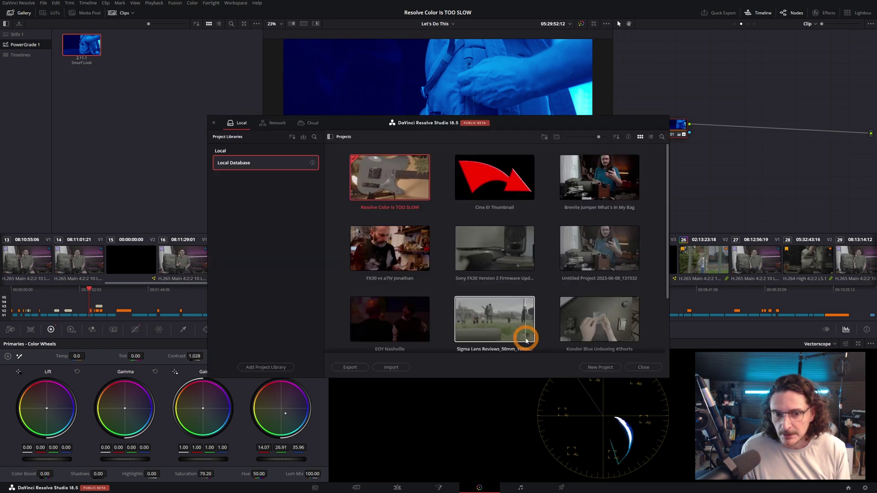
double_click(379, 251)
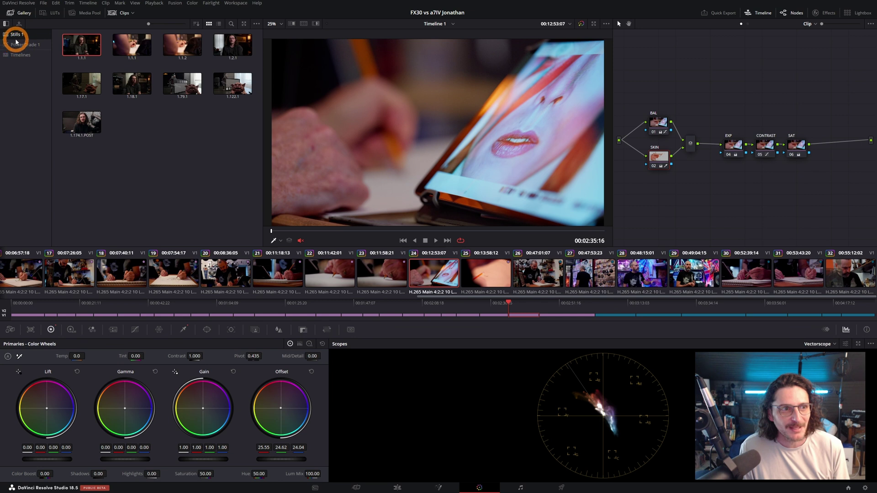
left_click(16, 47)
right_click(78, 46)
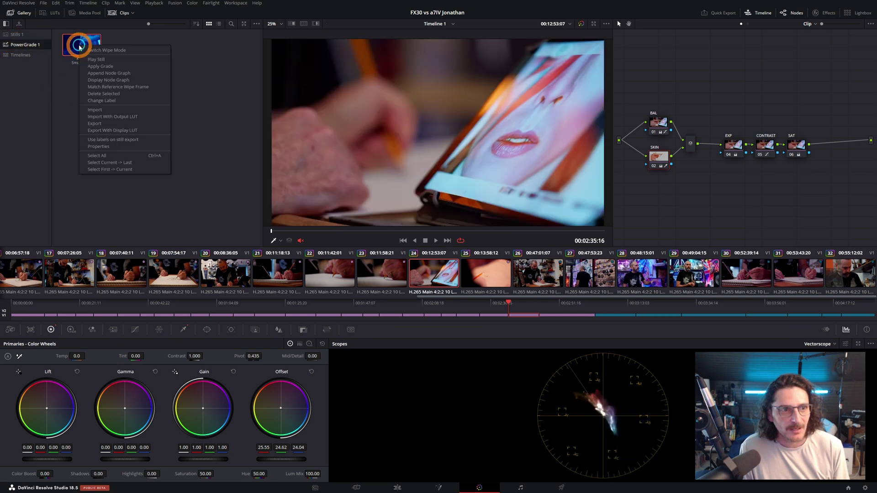
left_click(94, 66)
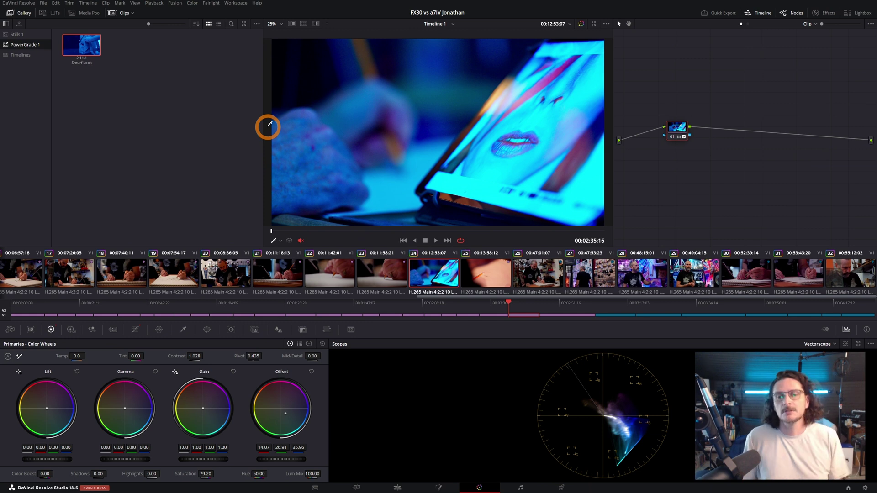
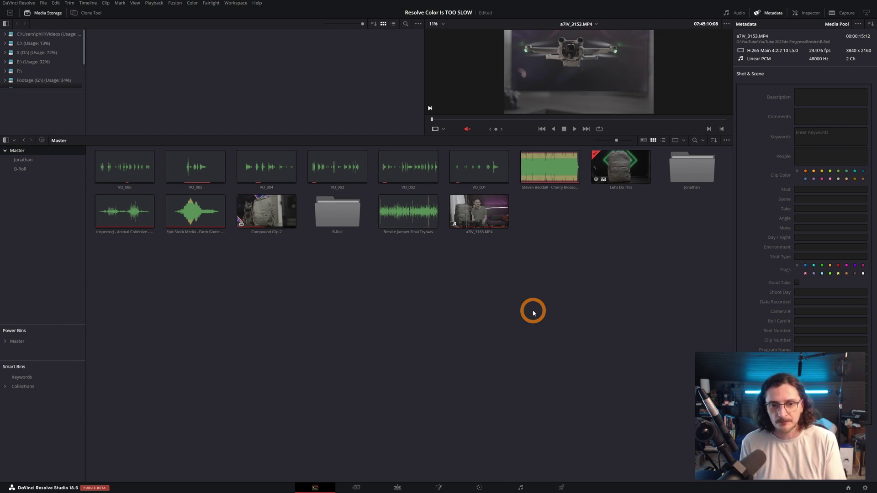
Select a7IV_3165.MP4 in the Master bin, enlarge the viewer and show the clip's metadata.
left_click(480, 223)
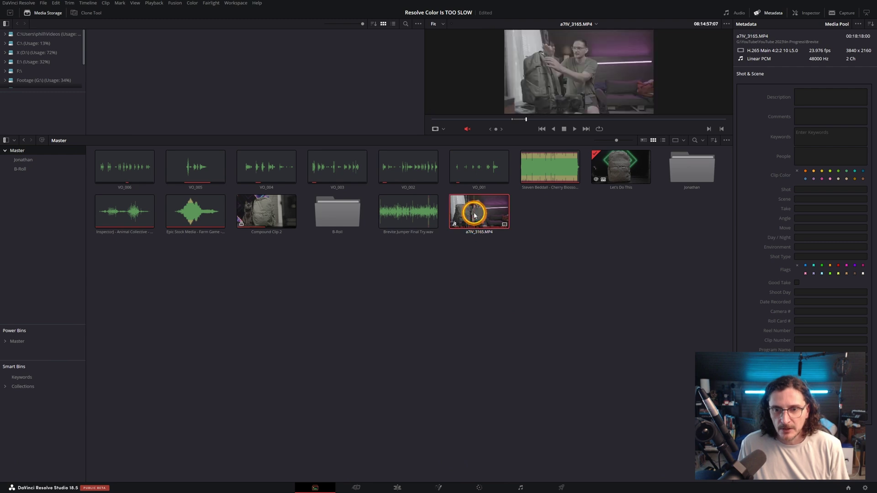
left_click_drag(517, 134, 531, 412)
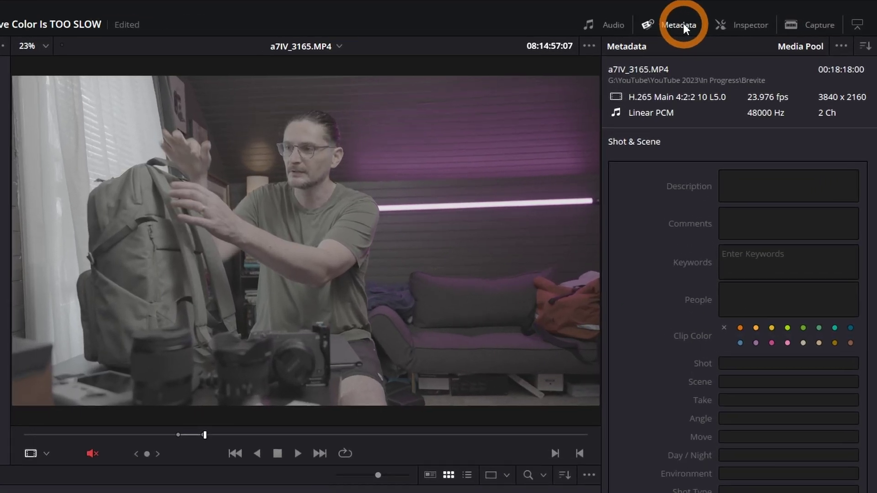
left_click(776, 13)
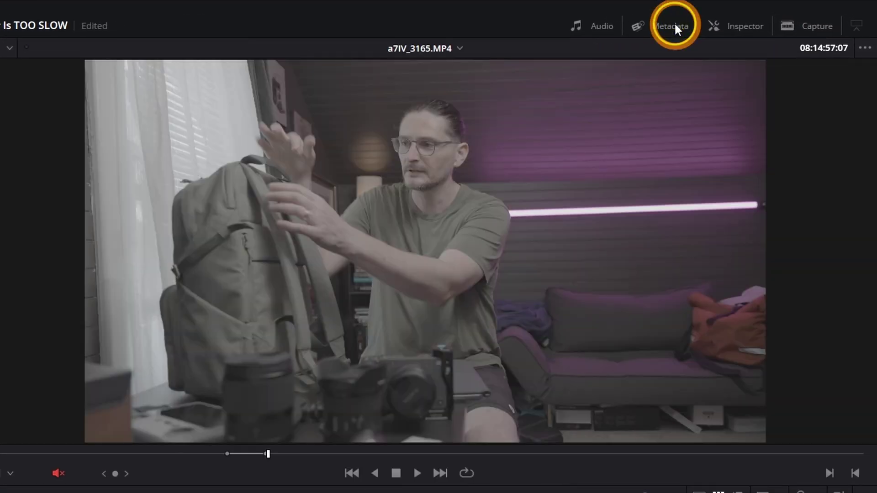
left_click(675, 26)
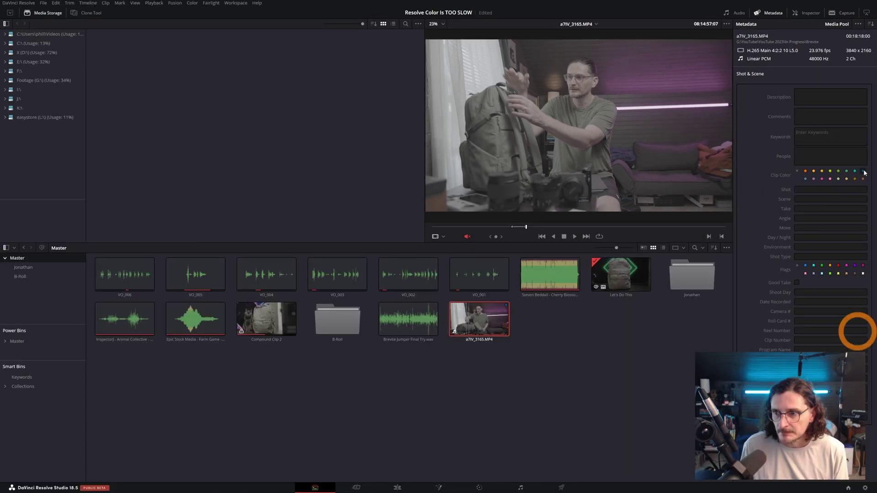
Deselect the clip and inspect the Let's Do This timeline on the Edit page at 00:04:25:08.
left_click(586, 362)
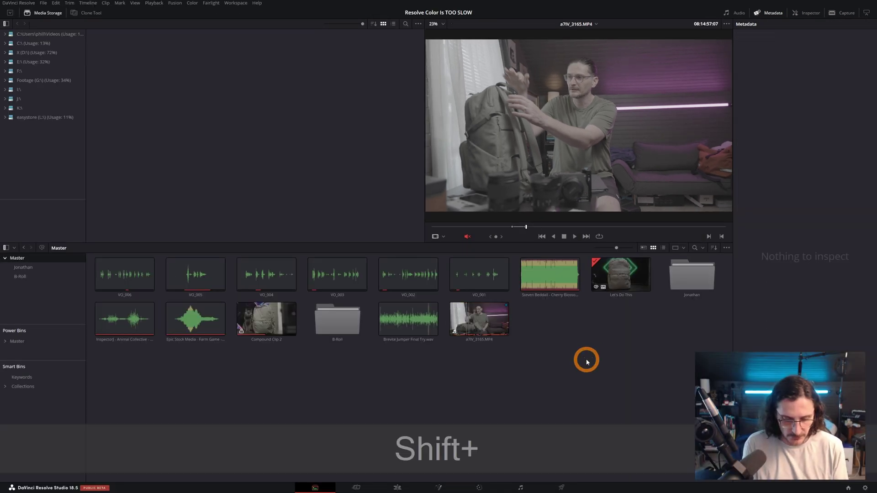
key("shift+4")
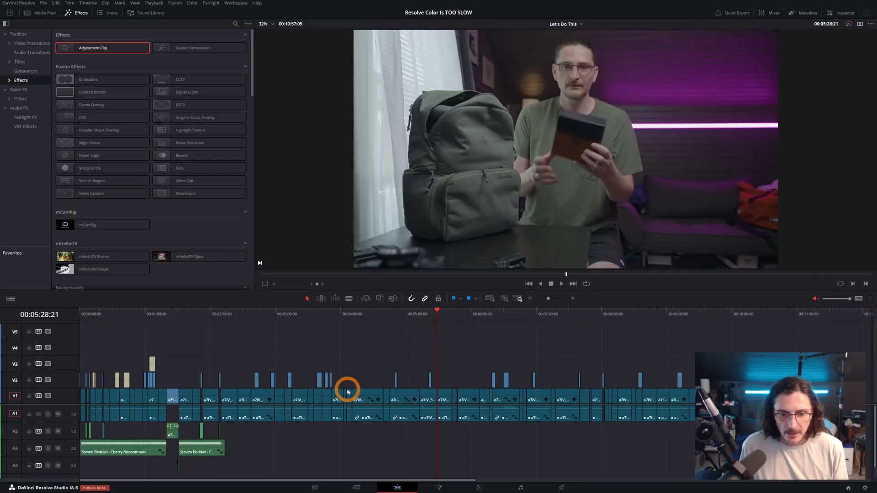
left_click(368, 316)
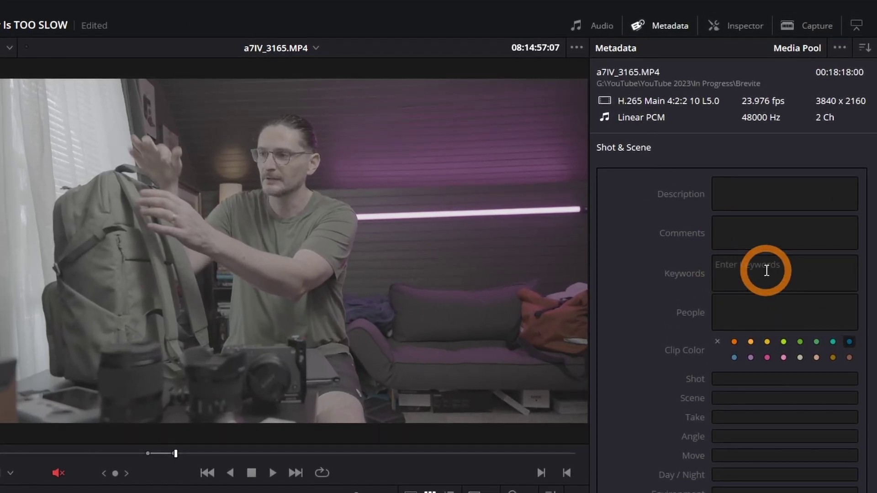
Add the keywords Main and A-Roll to a7IV_3165.MP4 and assign a flag to the clip.
left_click(798, 191)
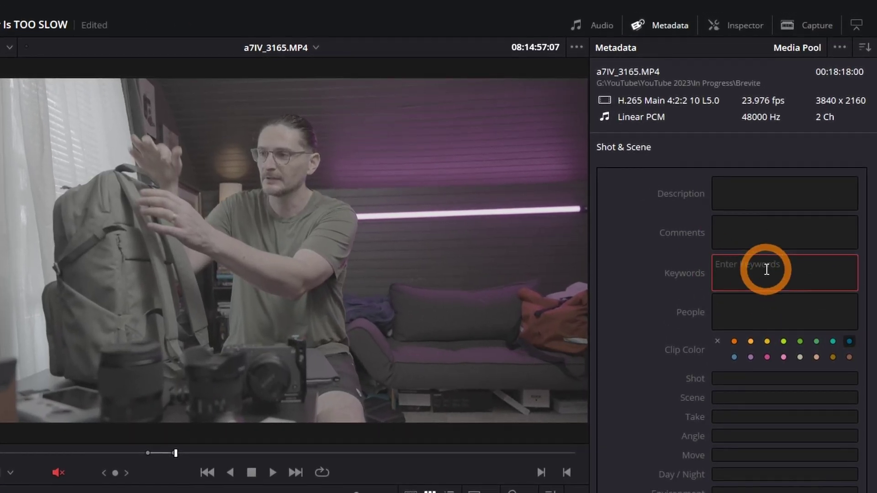
type("Main")
key("Return")
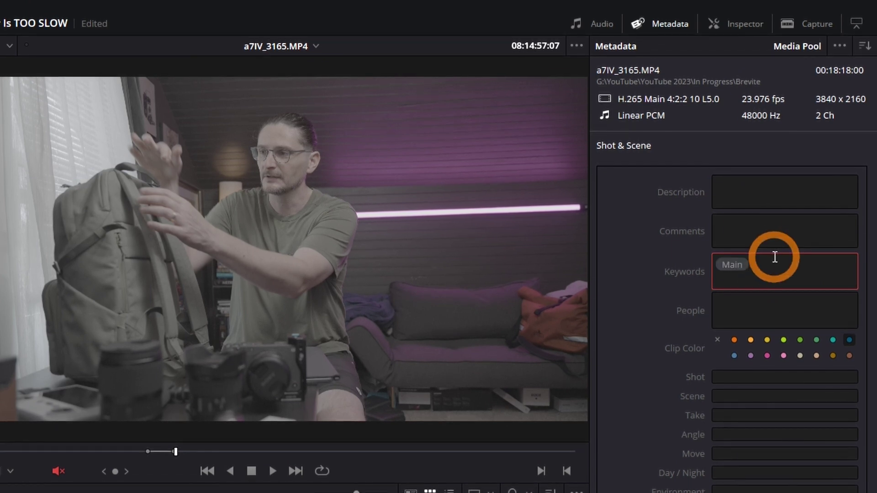
type("a-ro")
key("Return")
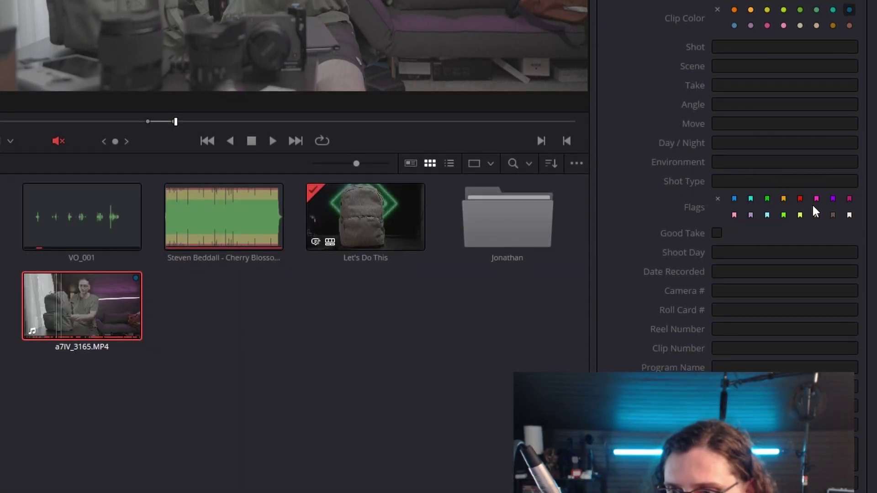
left_click(775, 217)
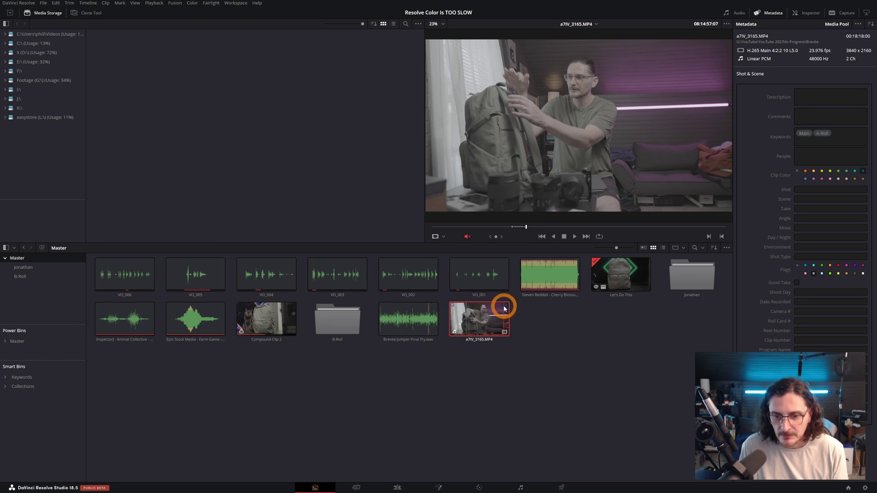
Check the timeline, return to the Media page and select every B-Roll bin clip from a7S3 3172.MP4 through the last one.
key("shift+4")
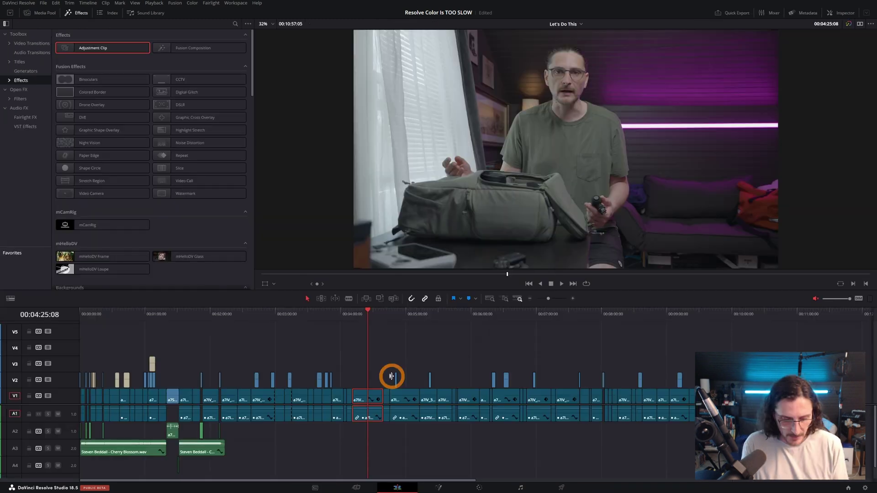
key("shift+2")
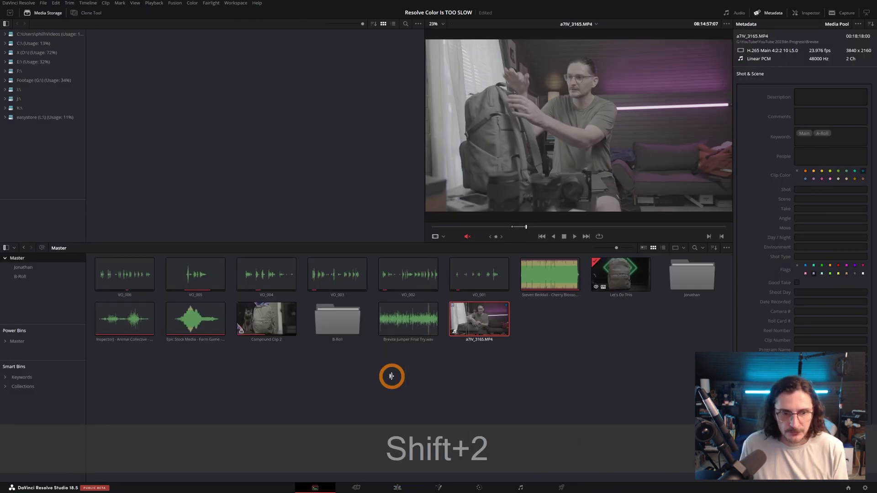
left_click(21, 277)
scroll(476, 309, "down", 1)
scroll(503, 324, "up", 1)
left_click(149, 274)
left_click(188, 273)
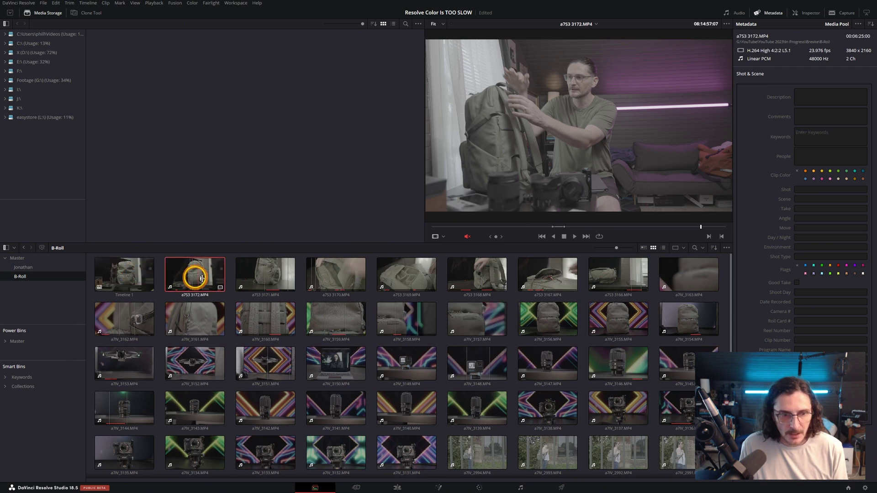
scroll(238, 280, "down", 1)
left_click(422, 449, "shift")
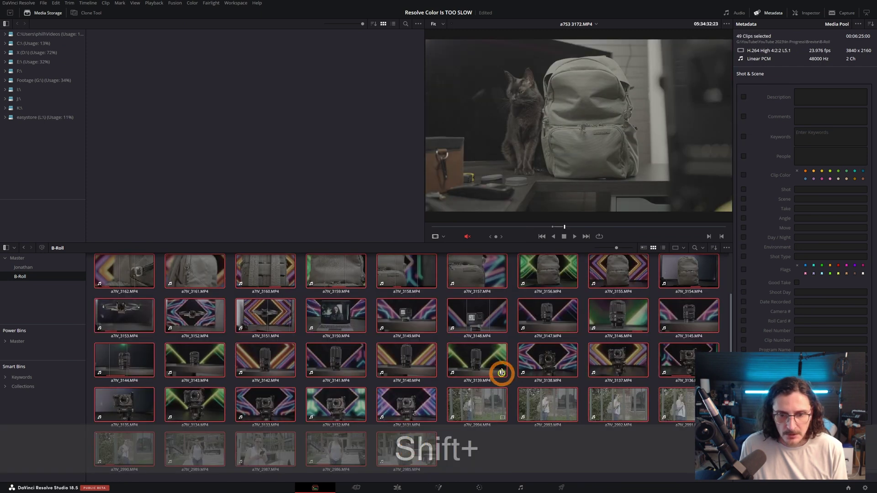
Give the selected B-Roll clips the keyword B-Roll and the orange clip color.
scroll(501, 370, "up", 1)
left_click(818, 133)
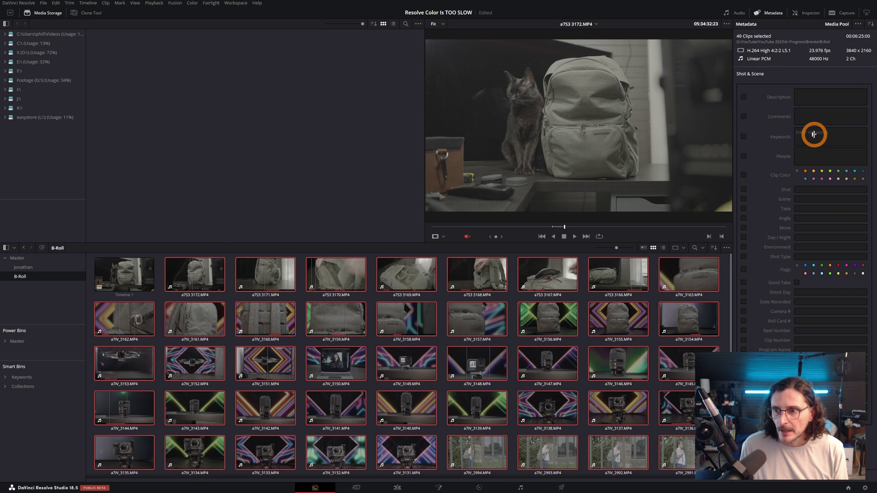
type("B-Roll")
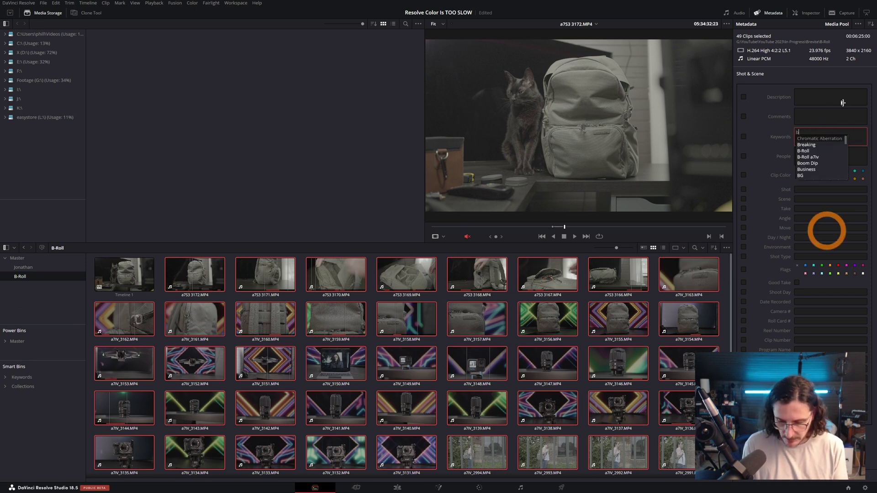
key("Return")
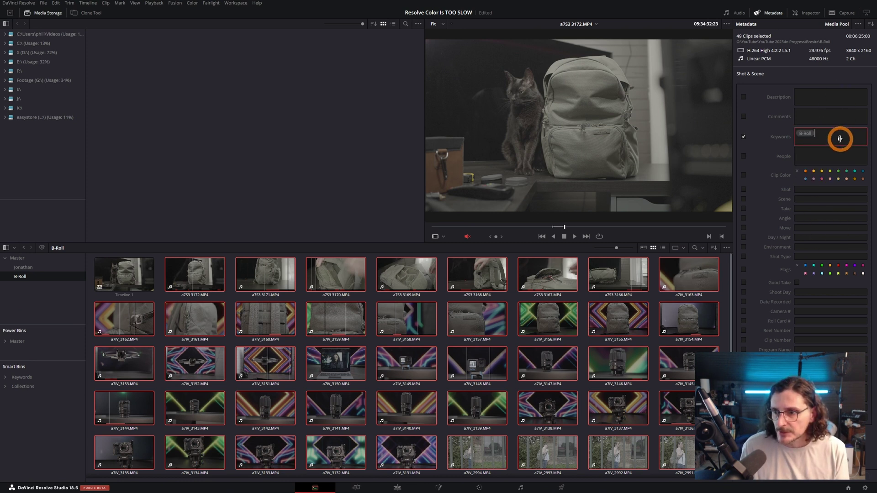
left_click(806, 171)
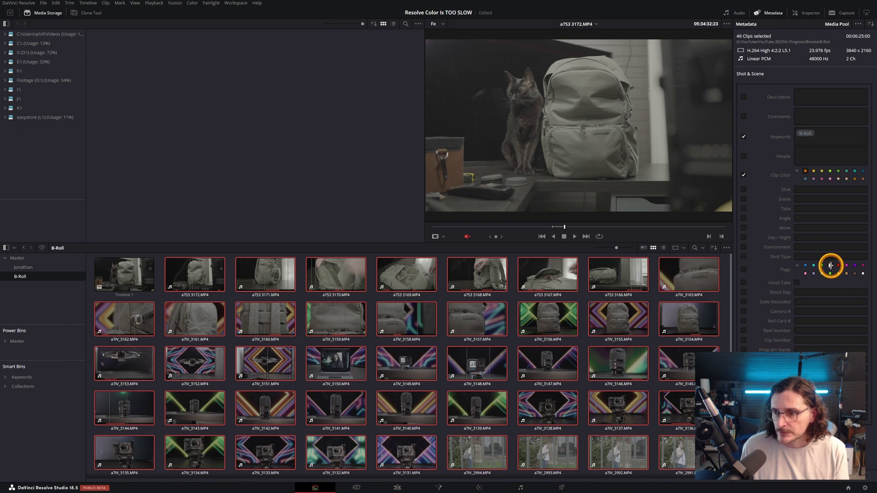
Check the timeline, switch to the Color page and filter its clips by the keyword A-Roll.
key("shift+4")
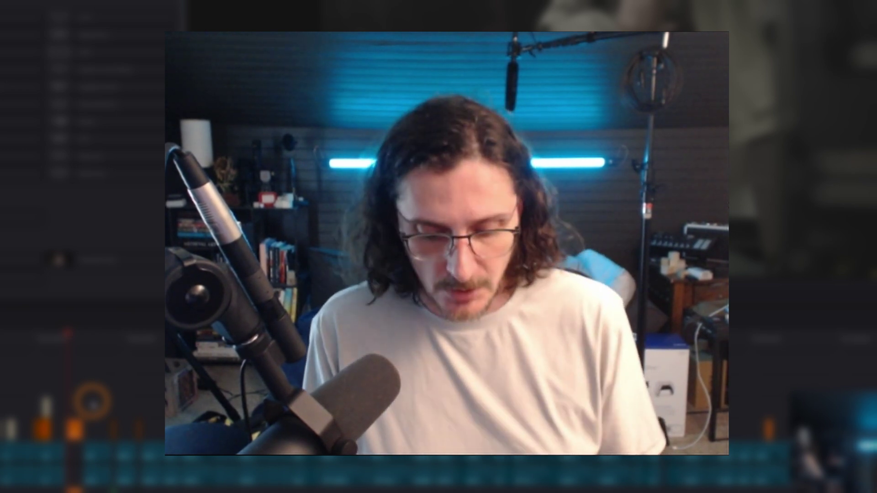
left_click(401, 264)
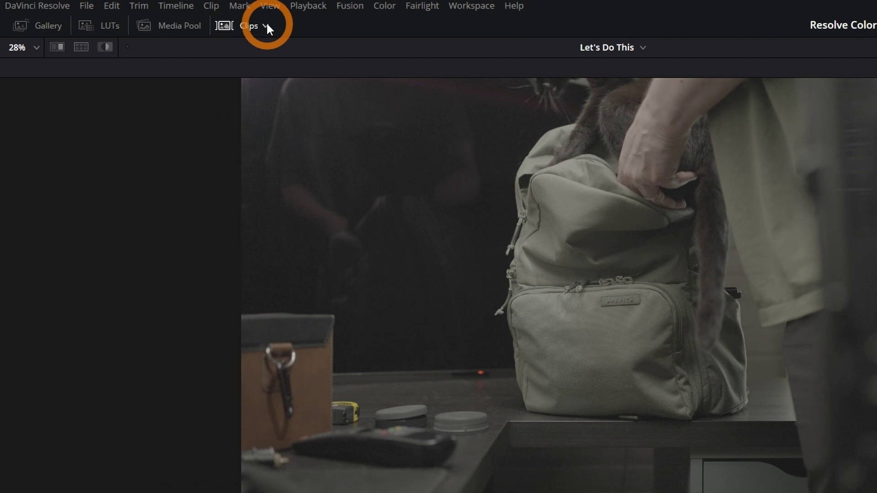
left_click(267, 27)
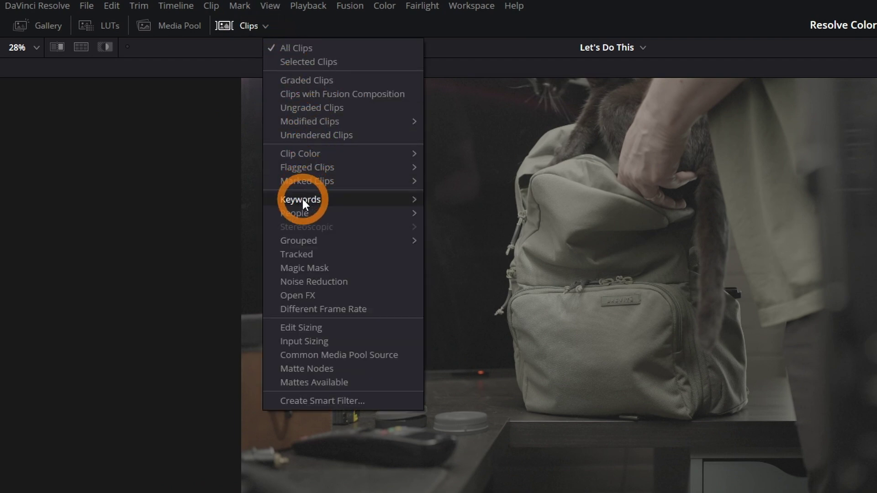
mouse_move(303, 201)
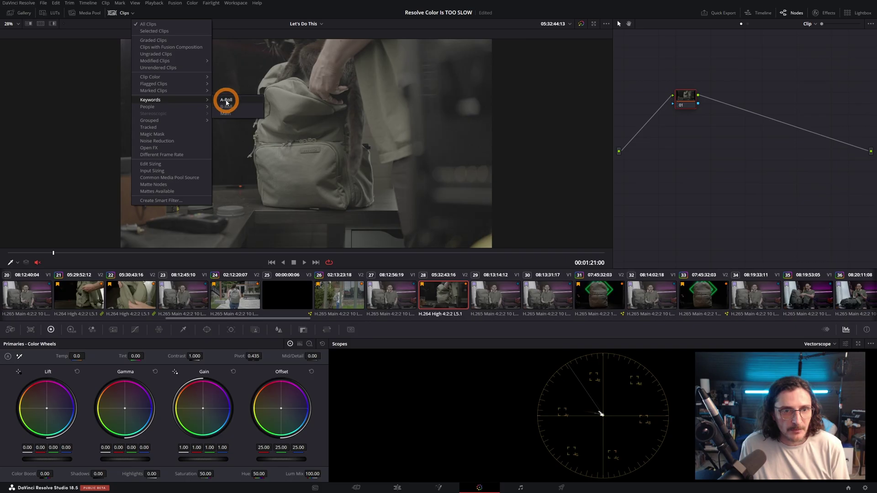
left_click(226, 100)
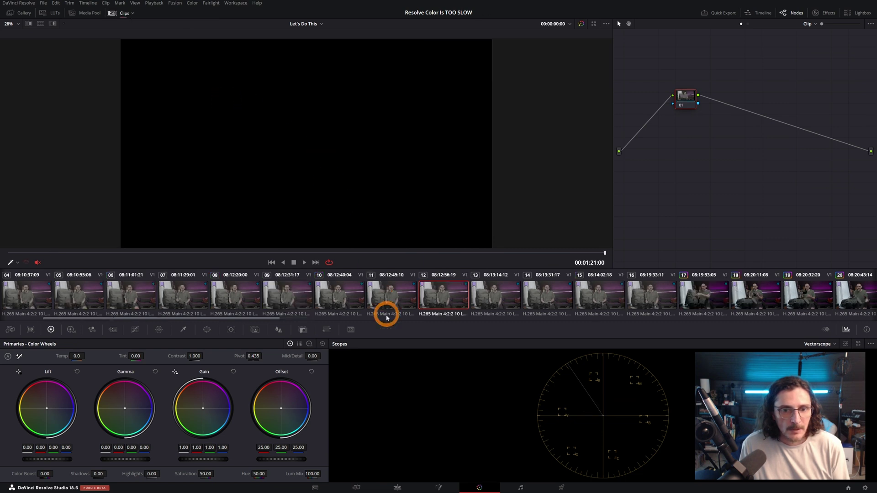
Select clip 02 and browse the filtered A-Roll thumbnails.
left_click(78, 300)
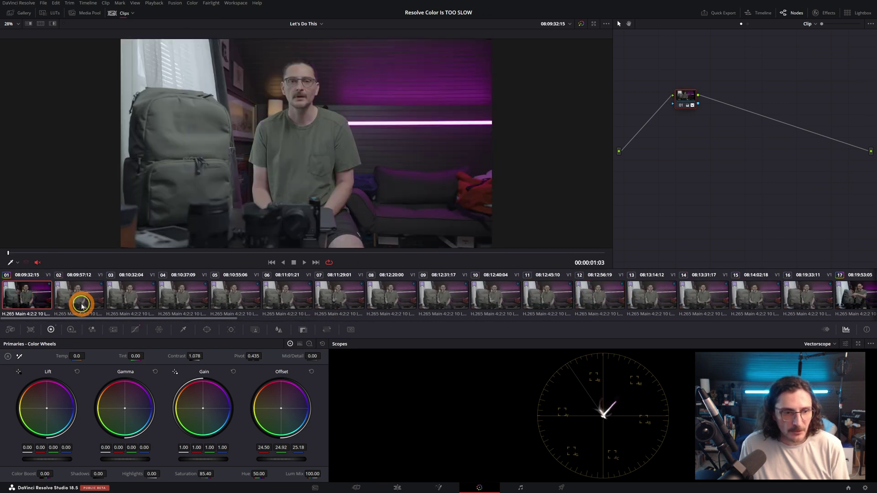
scroll(312, 299, "down", 10)
scroll(312, 299, "up", 10)
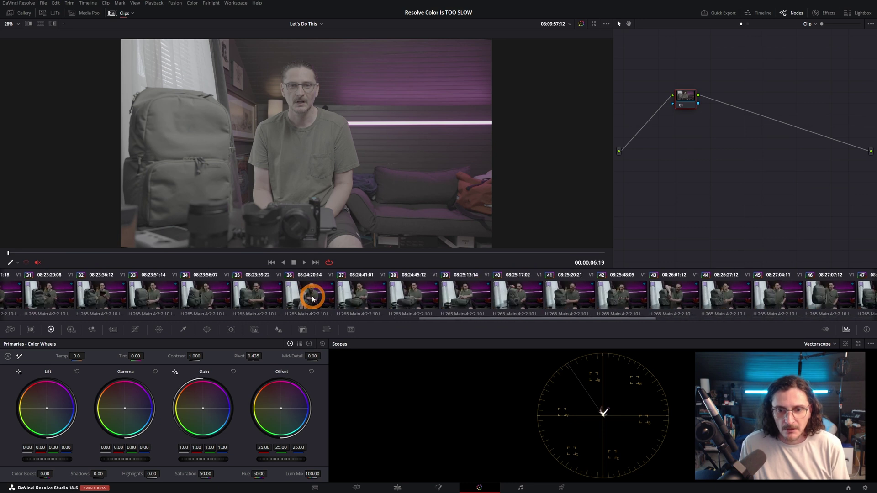
Clear the keyword filter to show all clips, refilter them by the A-Roll clips' clip color and look through the thumbnails.
scroll(313, 299, "up", 1)
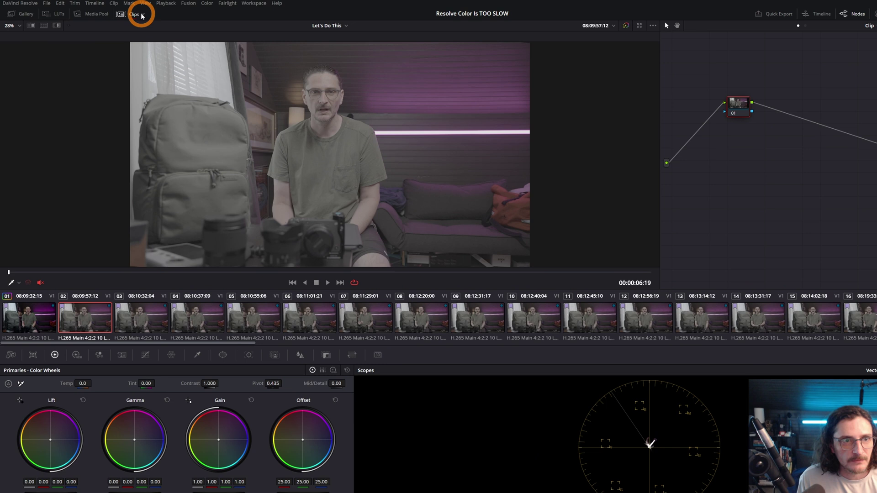
left_click(132, 14)
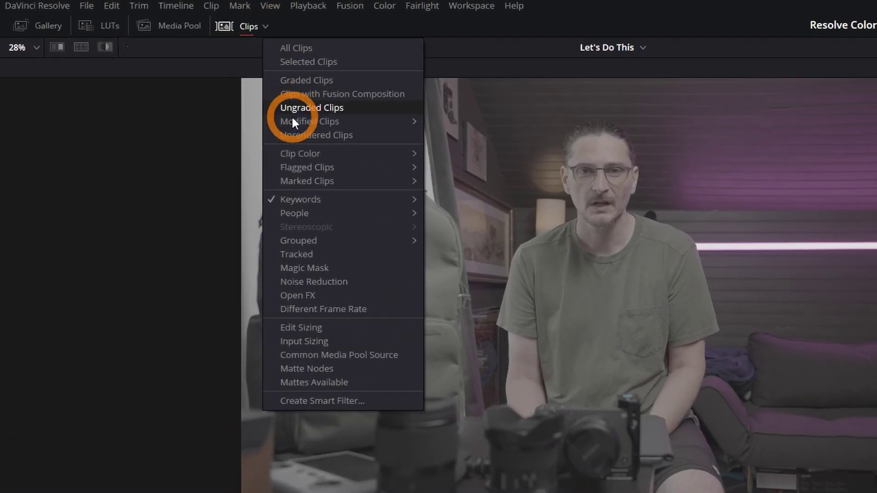
left_click(281, 32)
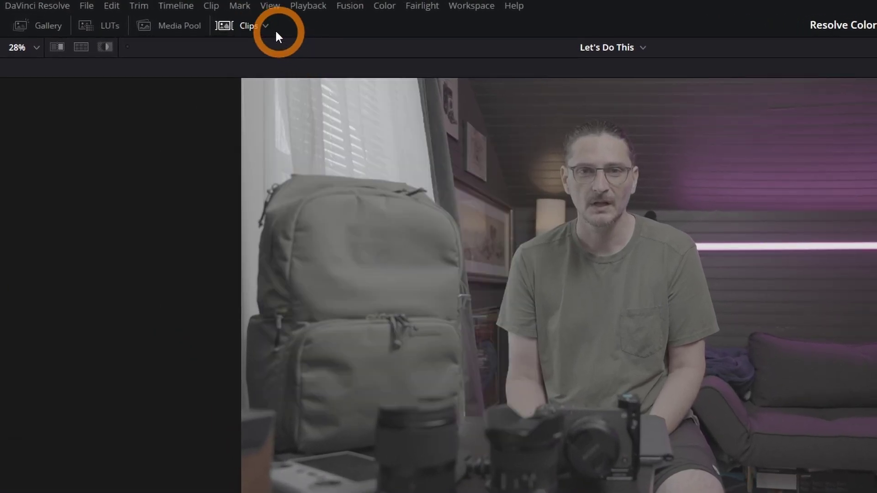
left_click(269, 27)
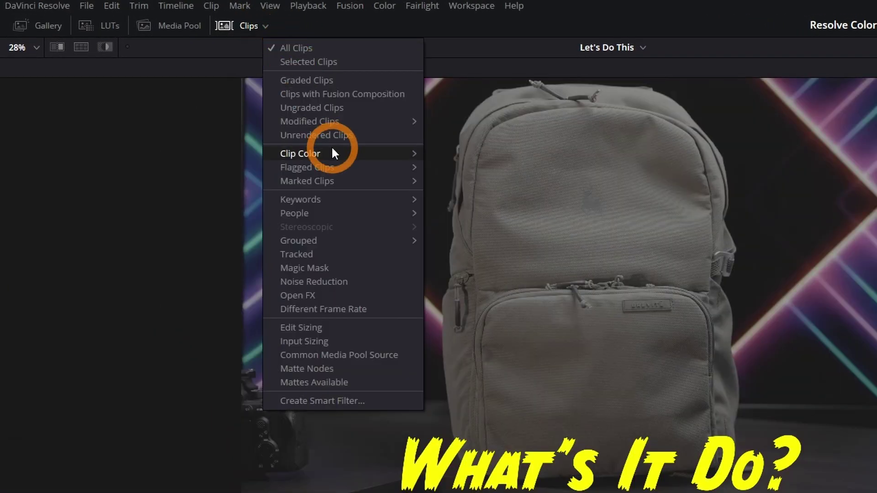
mouse_move(337, 151)
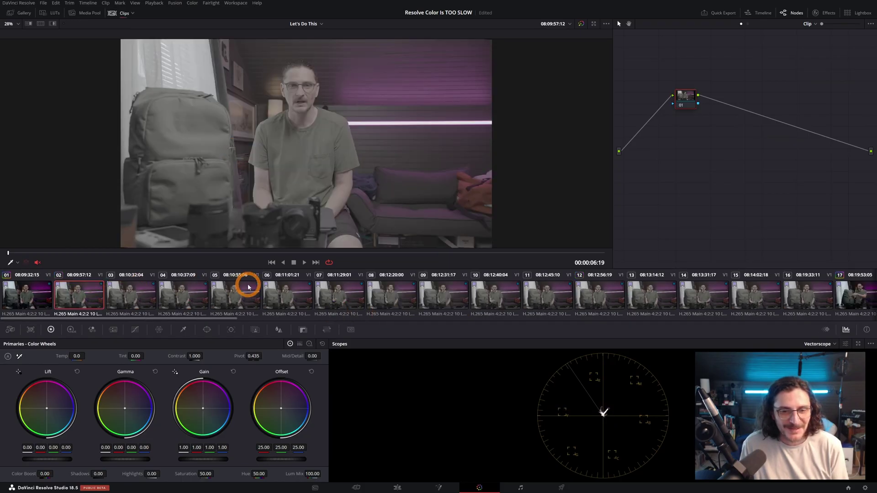
scroll(255, 287, "down", 10)
scroll(522, 287, "down", 2)
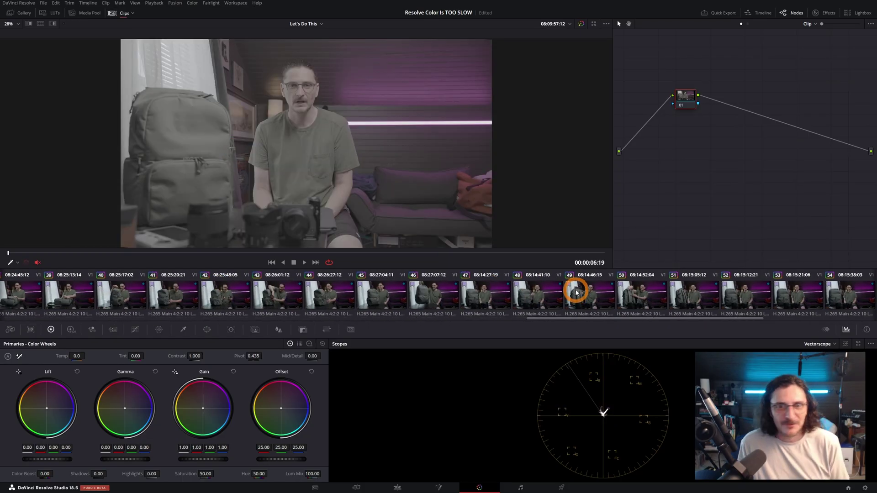
scroll(574, 293, "up", 12)
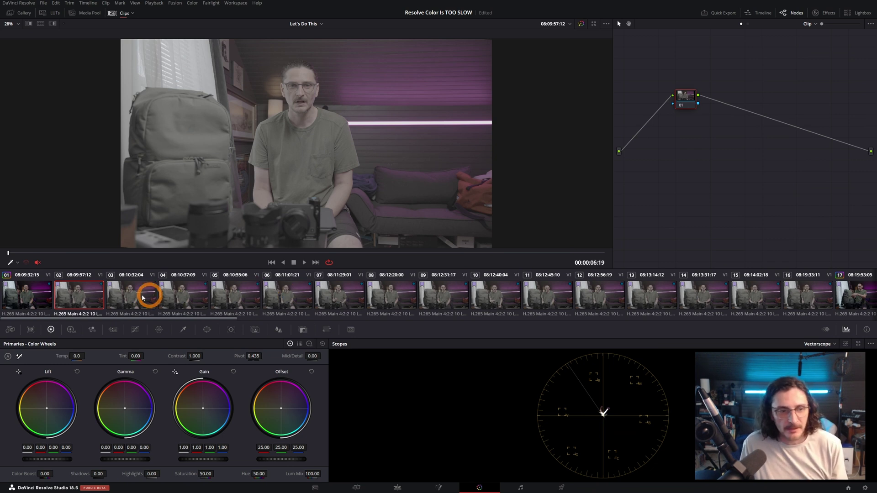
Select A-Roll clip 01 and reset the grade of its node 01.
left_click(36, 299)
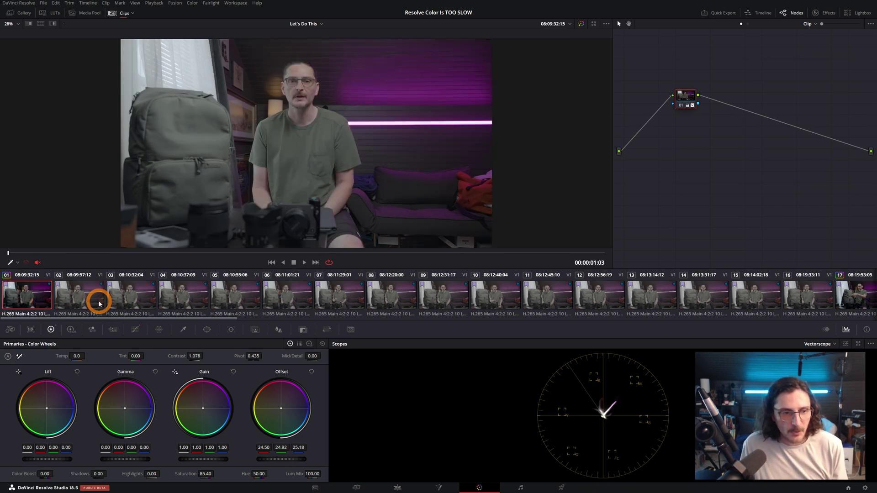
right_click(689, 98)
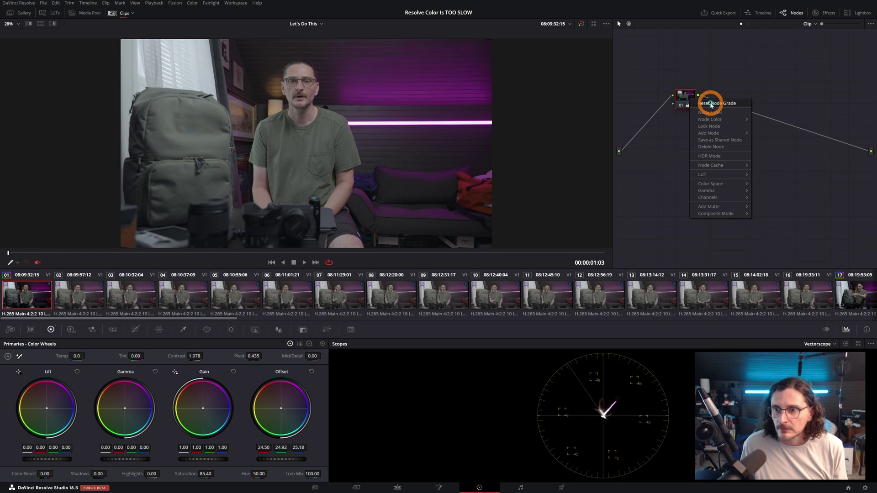
left_click(709, 103)
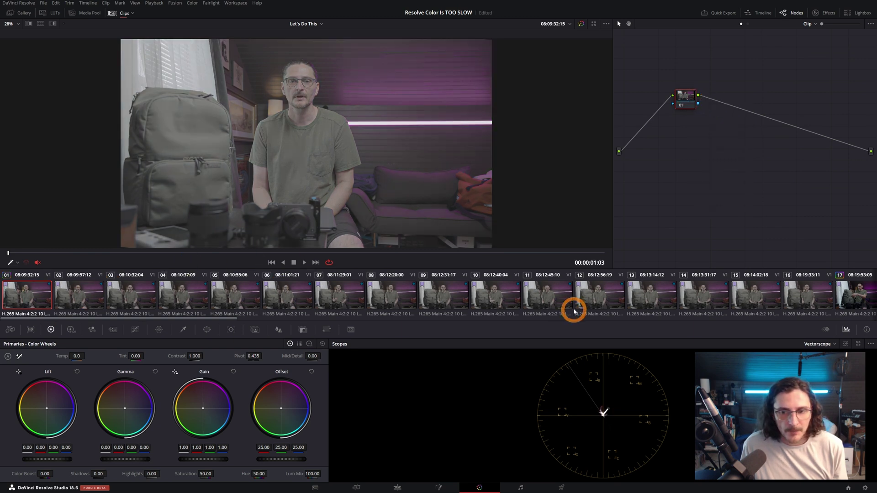
Select A-Roll clips 01 through 16 and add them to a new group named A-Roll.
scroll(594, 307, "down", 10)
scroll(594, 303, "up", 5)
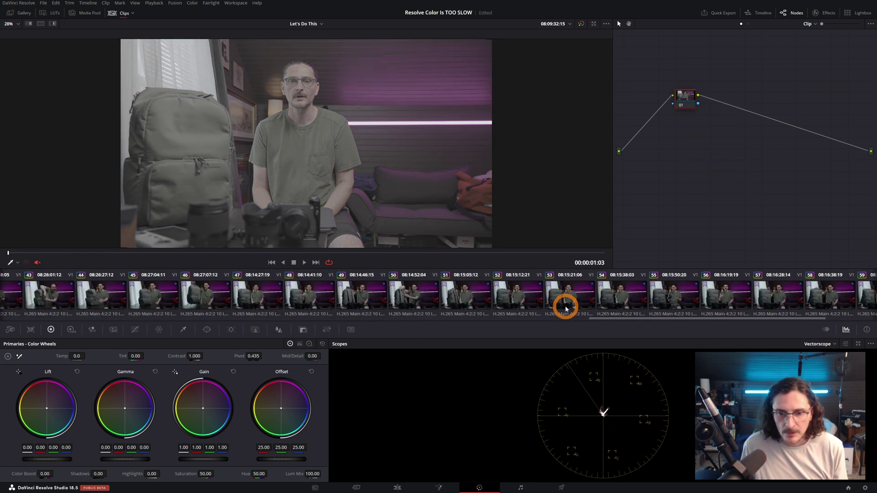
scroll(365, 301, "up", 5)
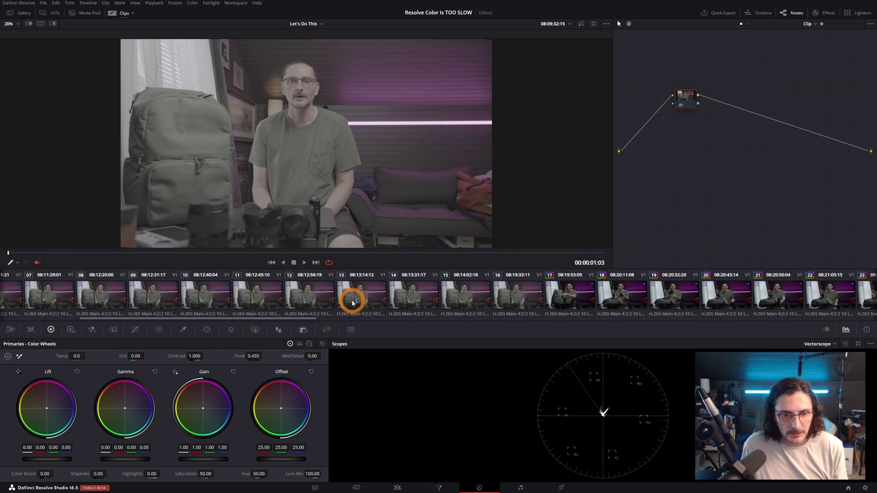
left_click(514, 298, "shift")
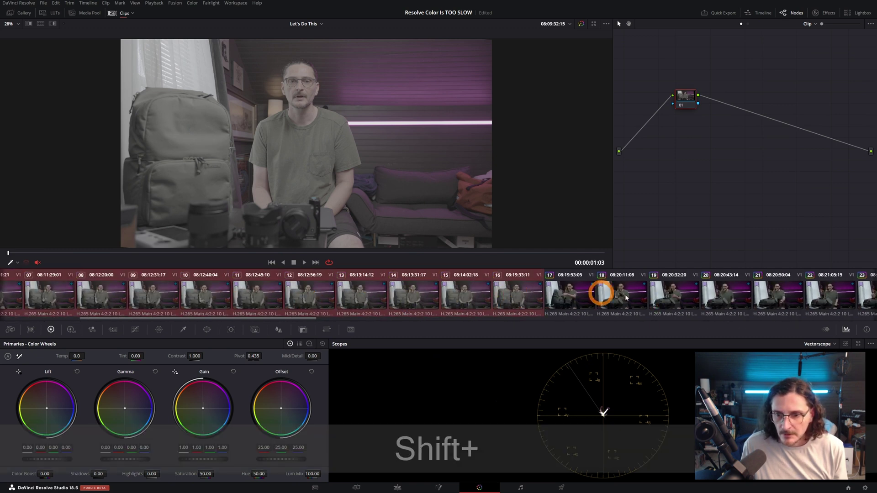
scroll(295, 301, "up", 2)
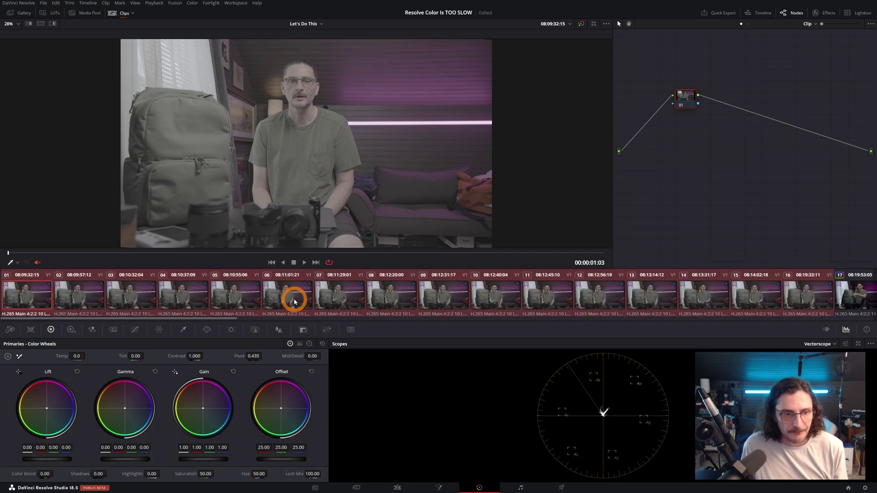
right_click(592, 298)
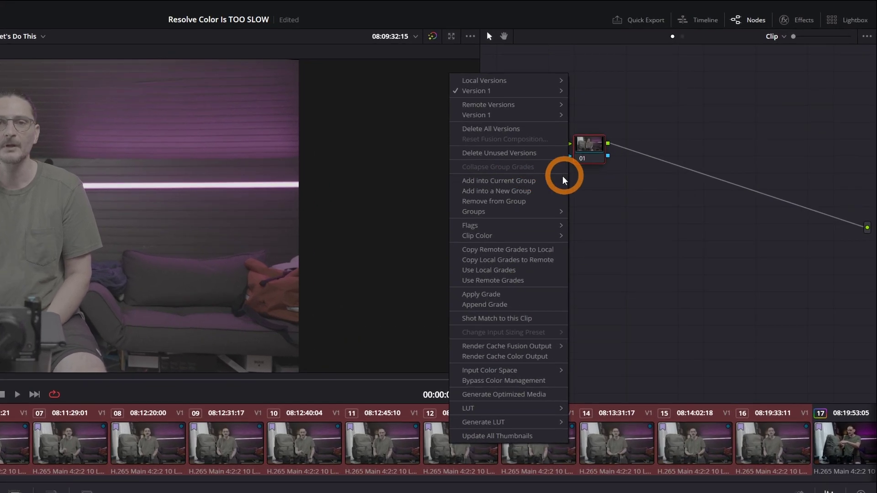
left_click(494, 191)
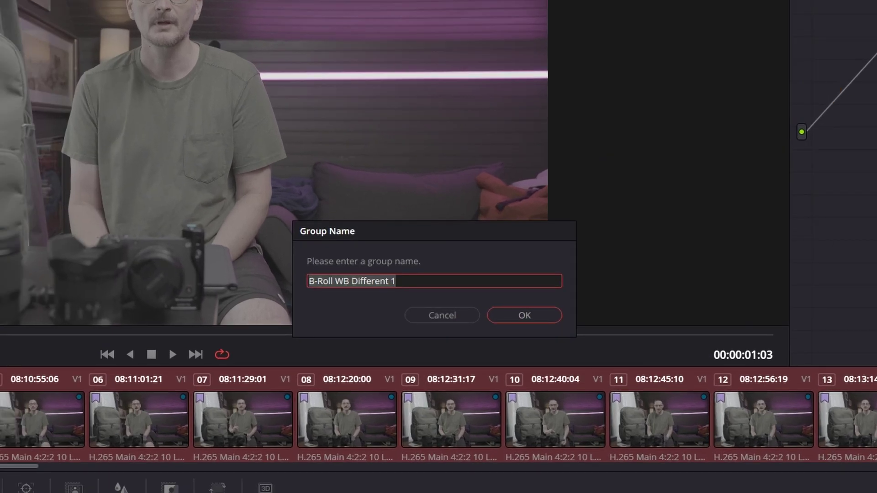
type("Ma")
key("BackSpace")
key("BackSpace")
type("A-Rop")
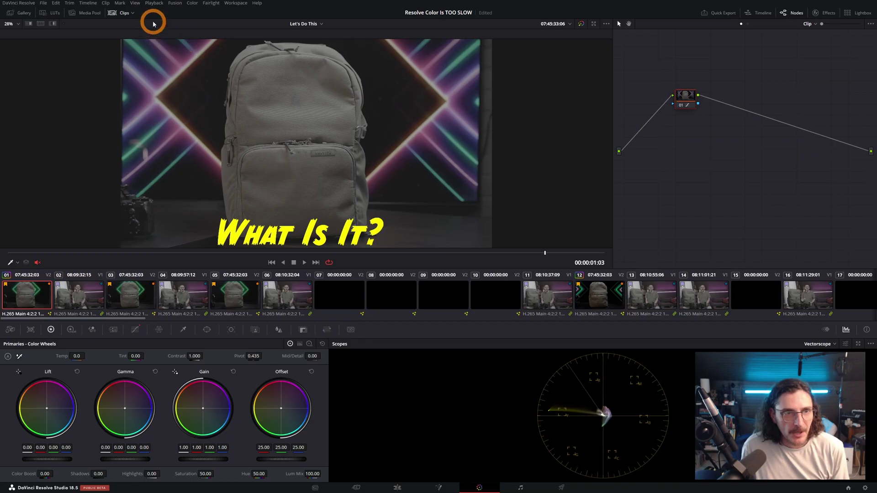
Filter the Color page clips by the keyword B-Roll.
left_click(133, 13)
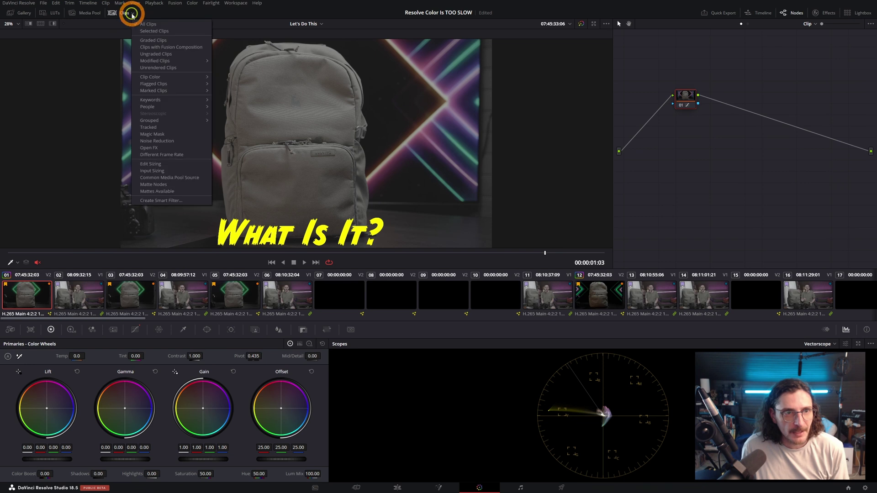
mouse_move(154, 100)
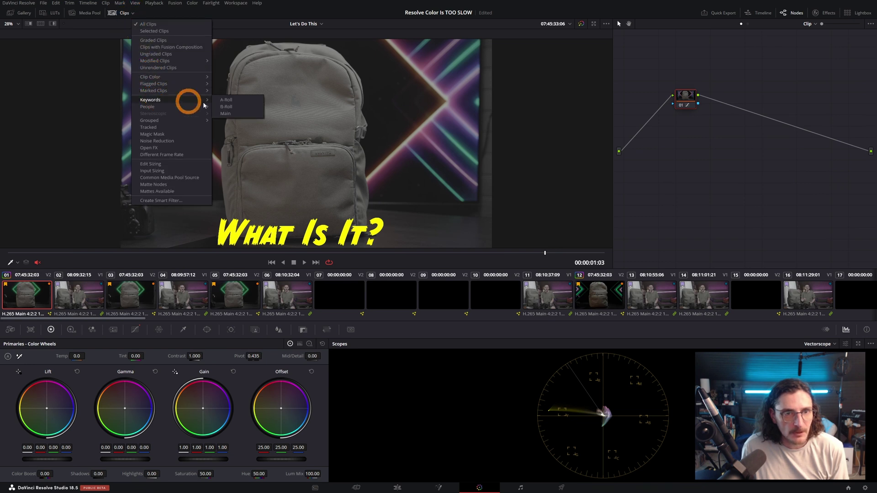
left_click(227, 108)
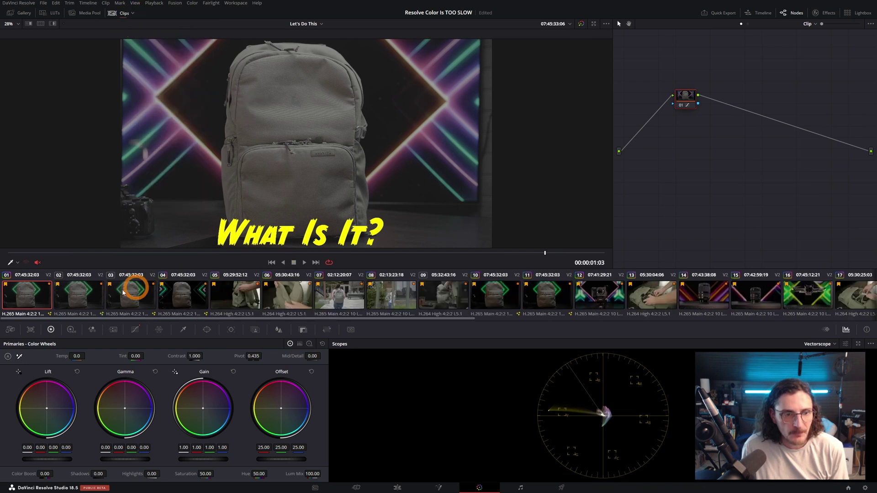
Select filtered clips 01 through 31 and add them to a new group named B-Roll.
scroll(215, 300, "down", 5)
scroll(237, 303, "up", 6)
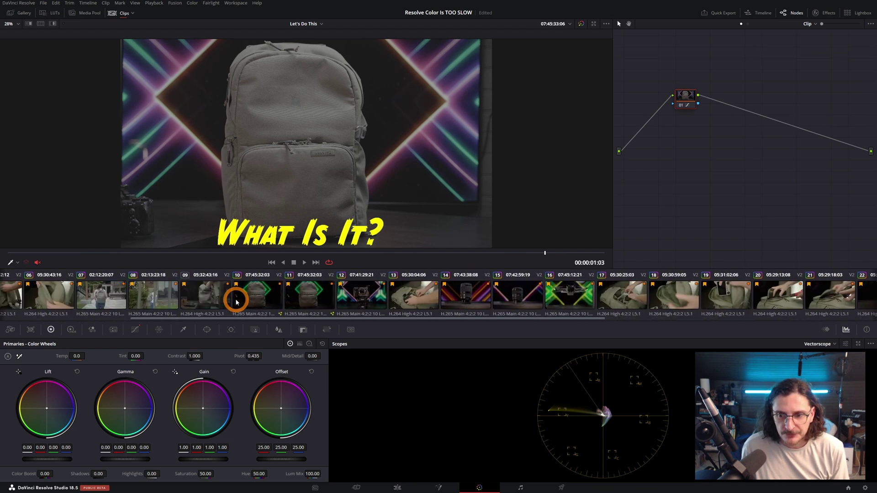
scroll(320, 298, "down", 6)
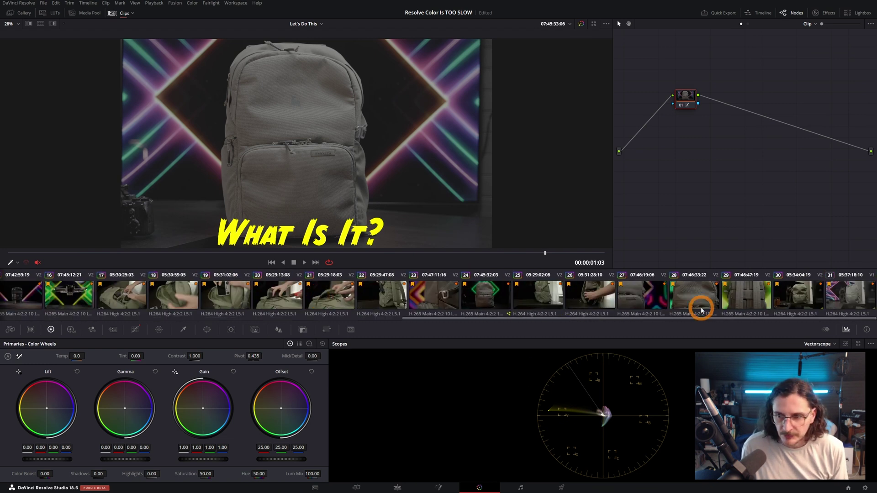
left_click(847, 302, "shift")
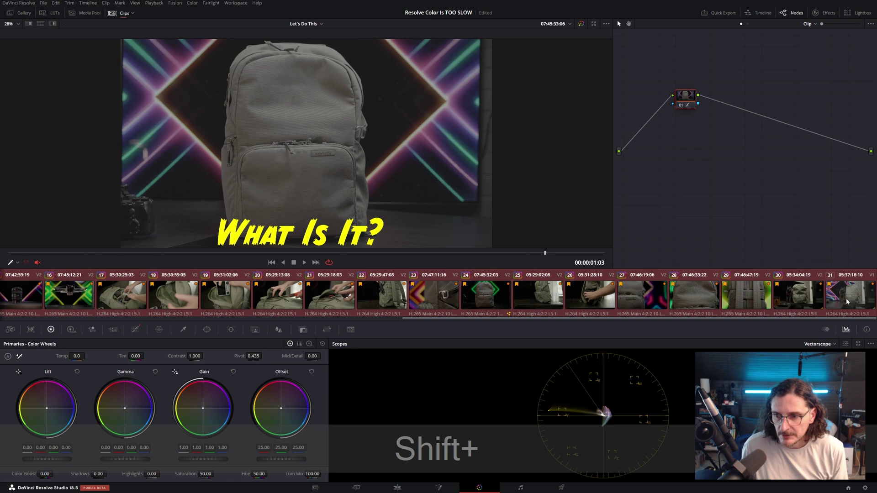
right_click(847, 298)
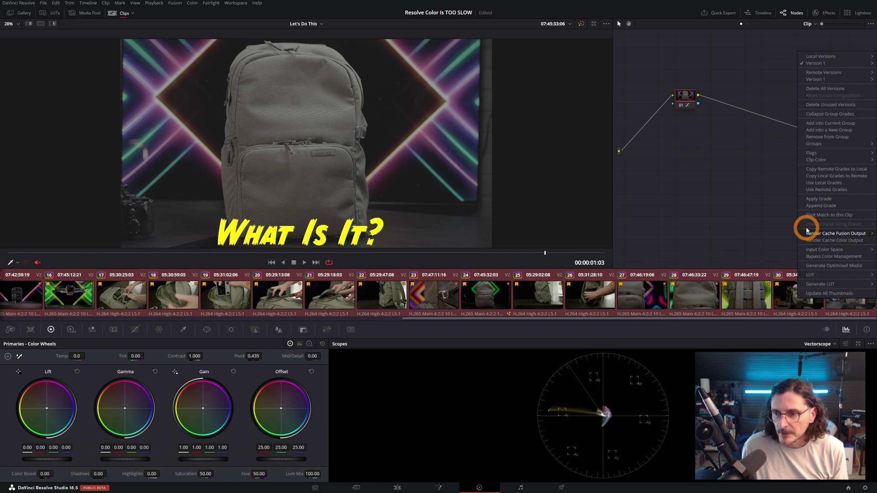
left_click(829, 131)
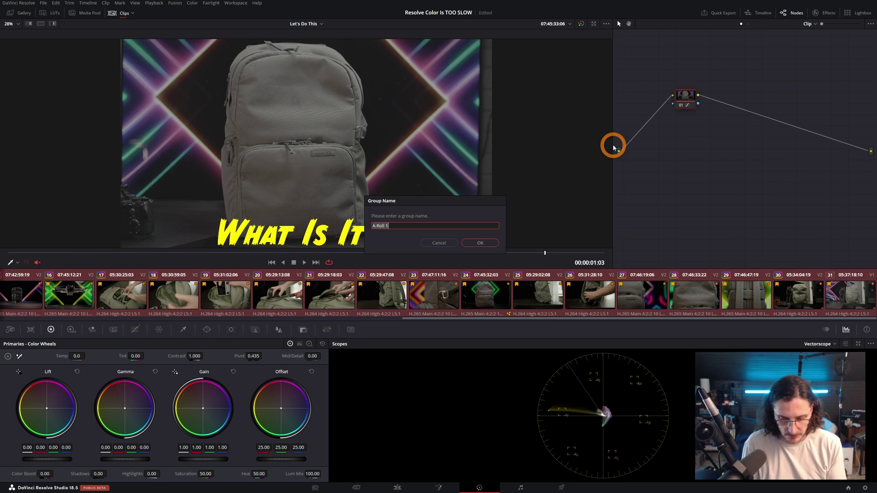
type("B")
type("oll")
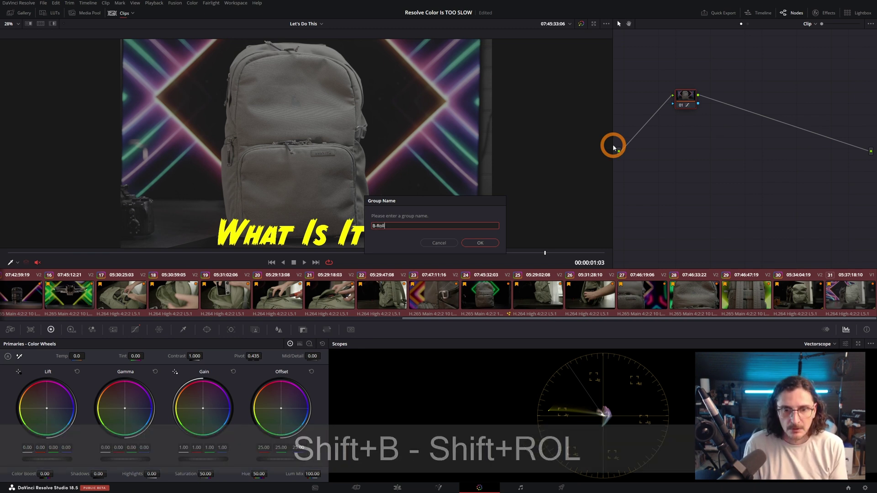
key("Return")
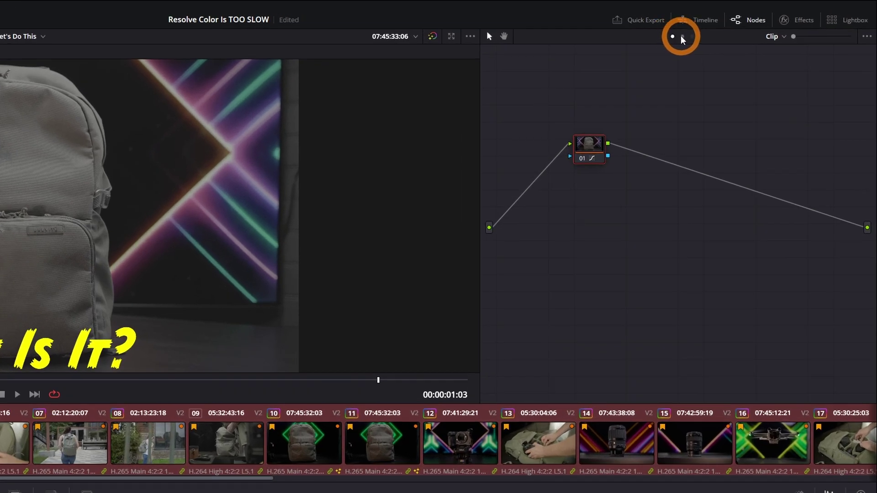
Shift the B-Roll group's Group Post-Clip node toward blue with Offset at about 14.49, 26.59, 37.97 and check the thumbnails.
left_click(785, 38)
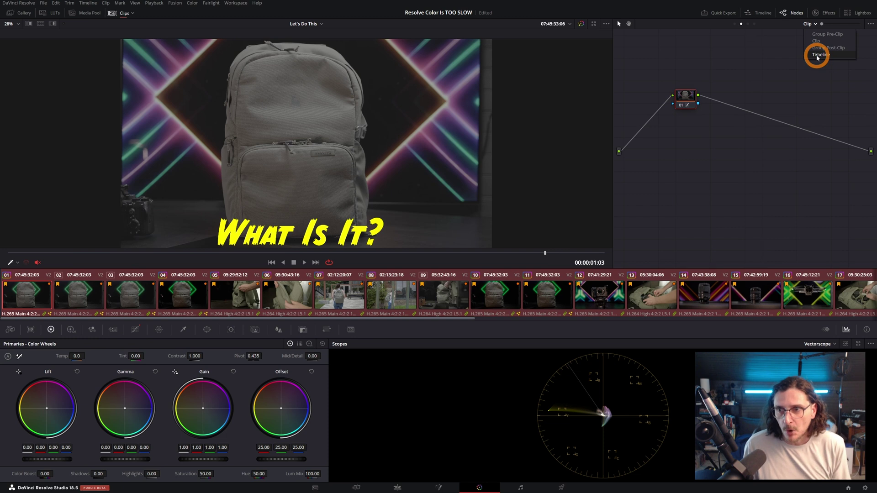
left_click(824, 48)
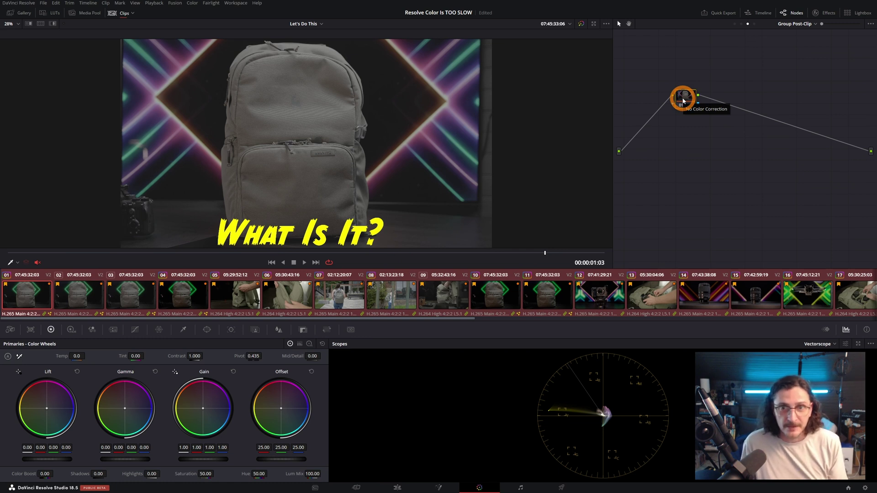
left_click_drag(684, 100, 707, 130)
left_click_drag(304, 435, 336, 459)
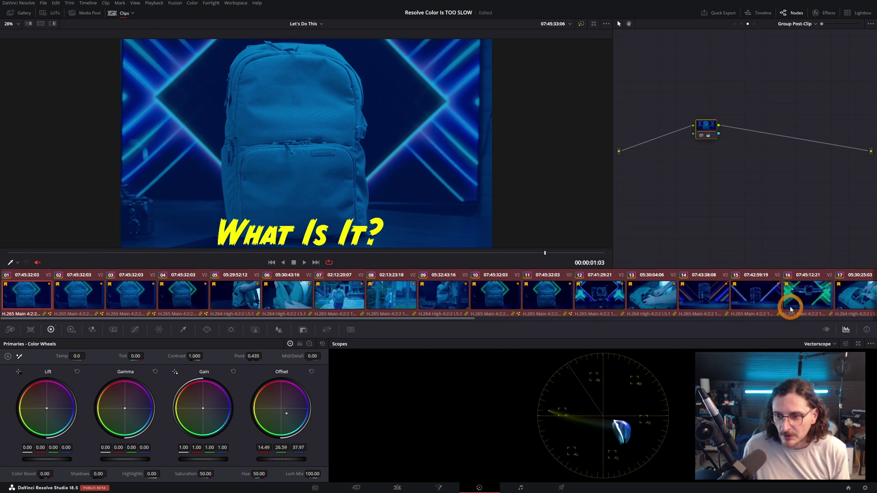
scroll(735, 295, "down", 10)
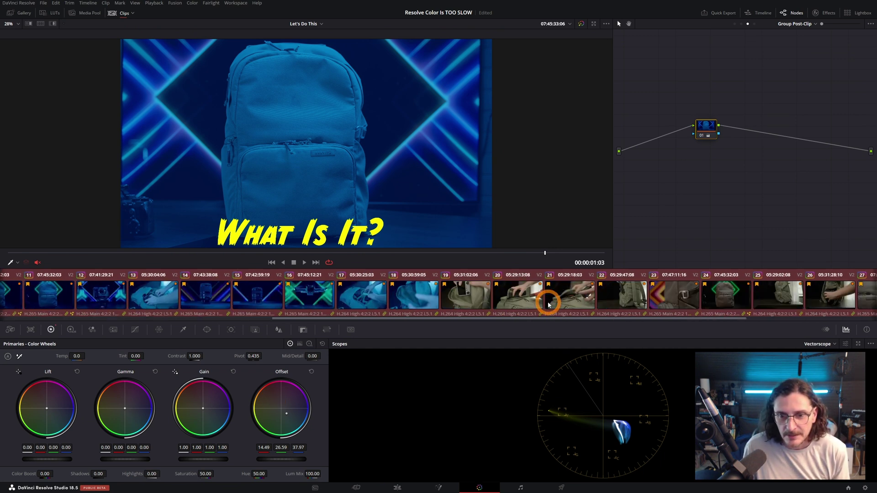
scroll(500, 303, "down", 5)
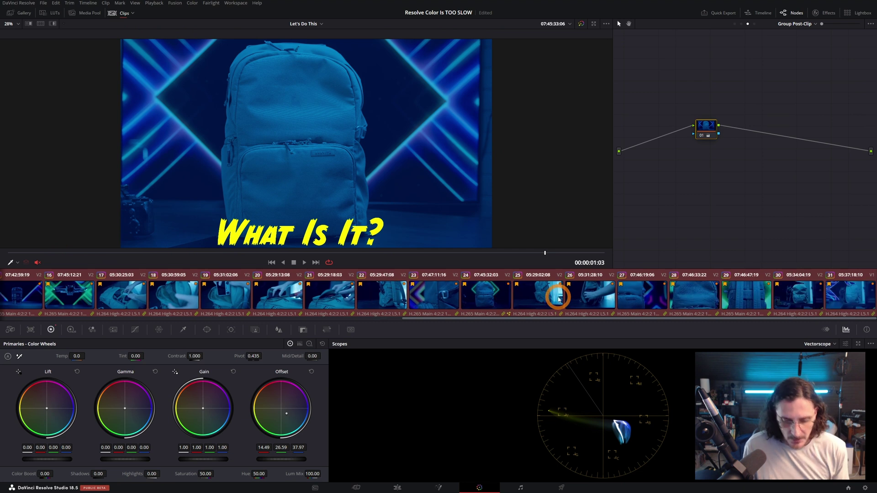
Check the group grade on the Edit page timeline by viewing an A-Roll clip and several B-Roll clips, playing the last one.
key("shift+4")
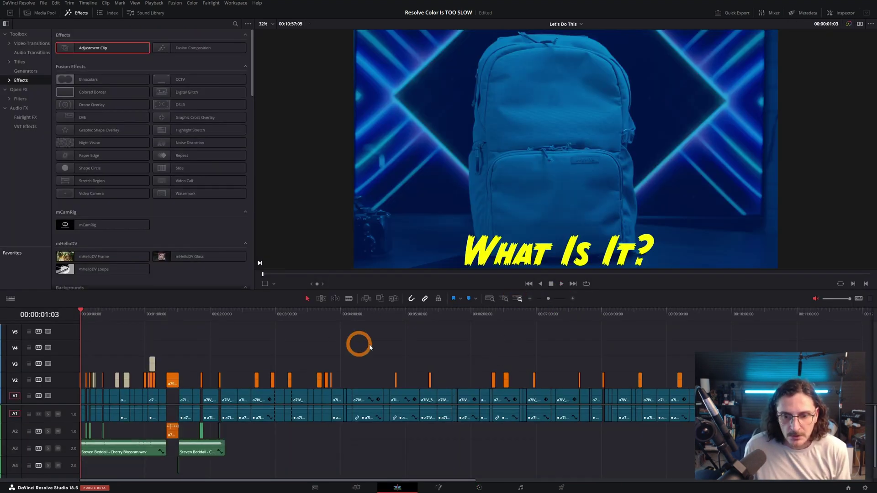
left_click(105, 321)
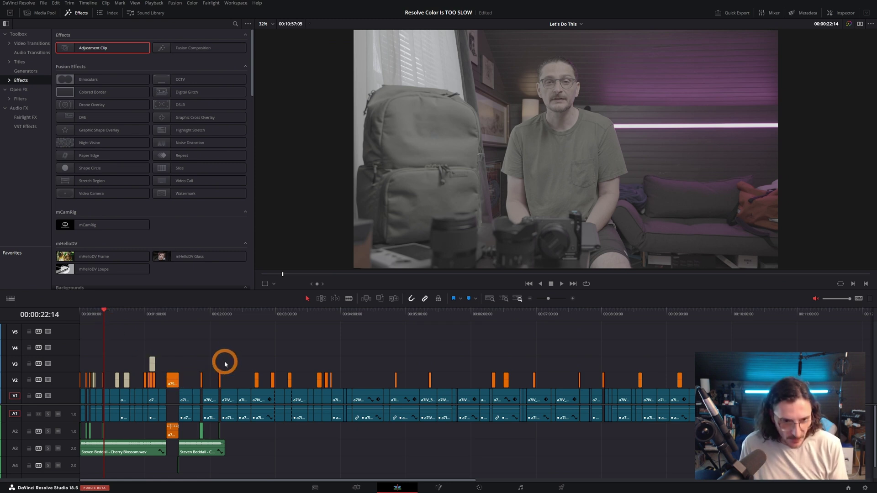
scroll(224, 363, "up", 3)
left_click(380, 312)
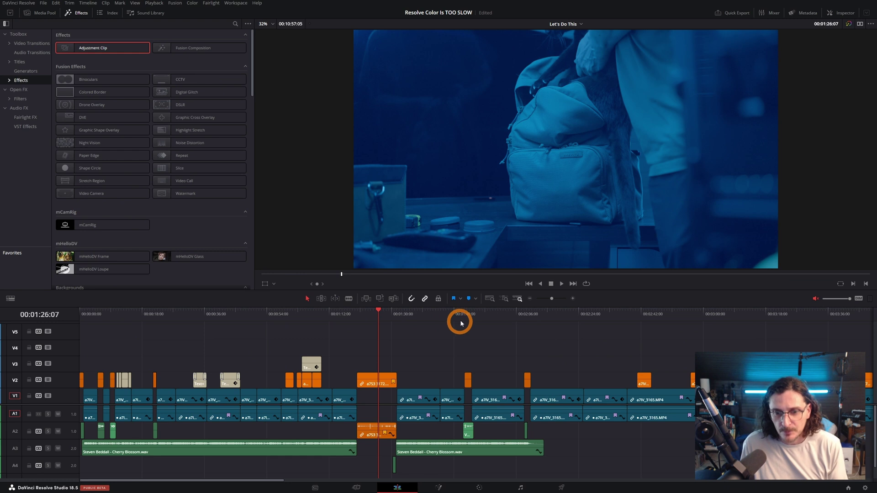
left_click(466, 318)
left_click(525, 317)
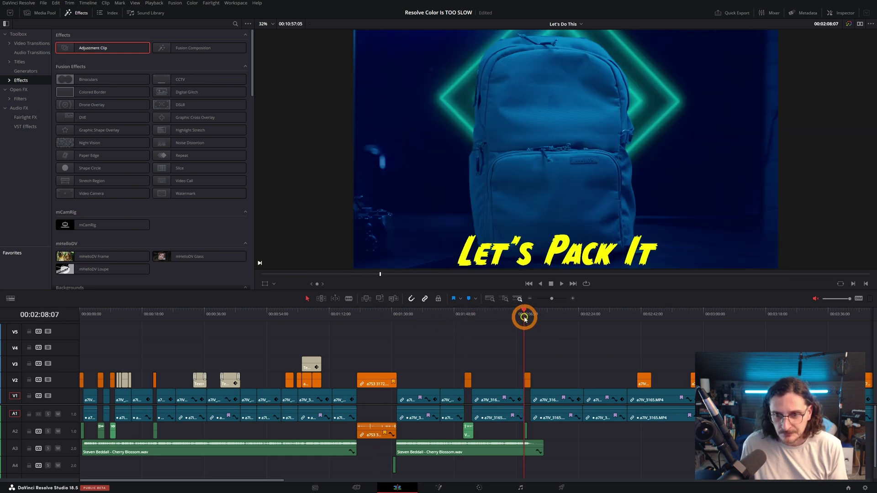
key("space")
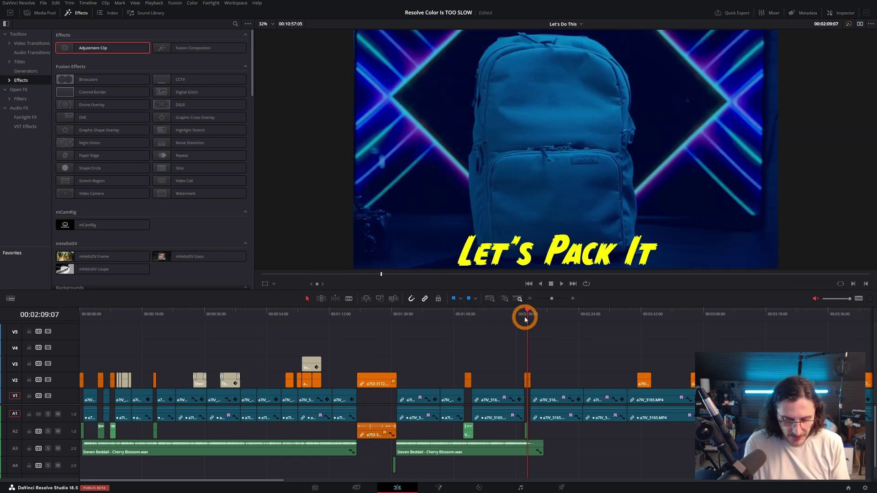
Return to the Color page and switch the node graph from Group Post-Clip to Clip level.
key("shift+6")
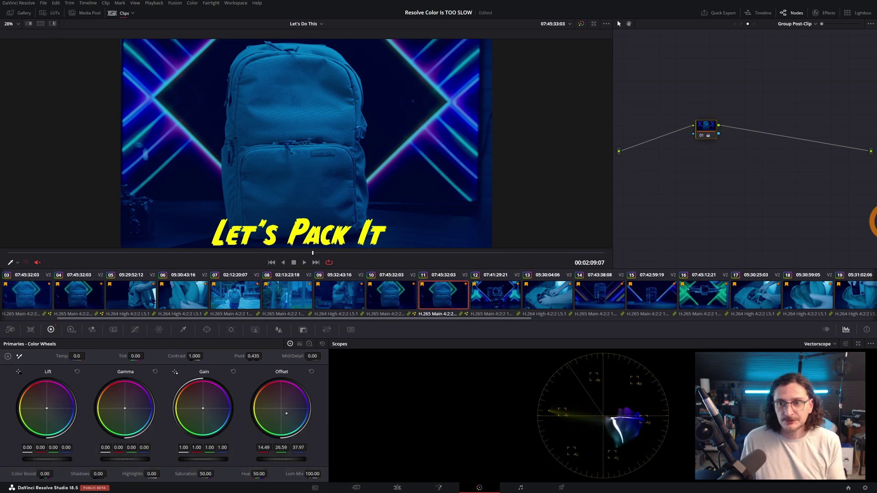
left_click(742, 25)
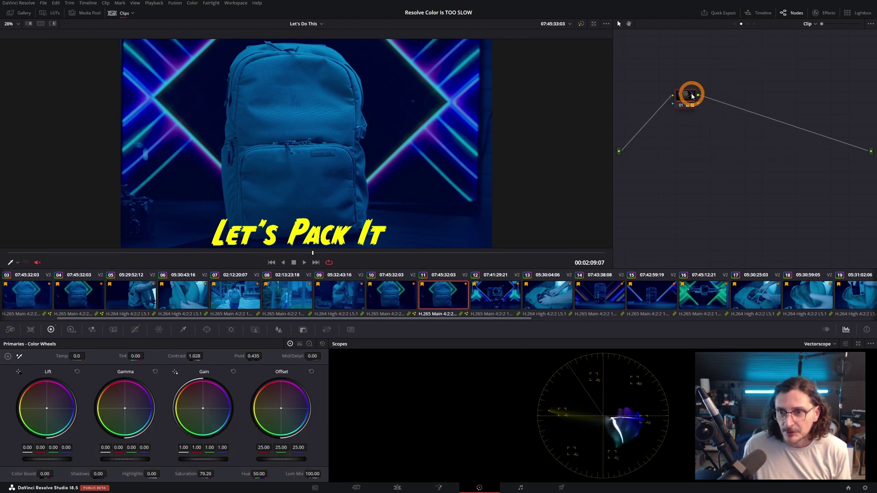